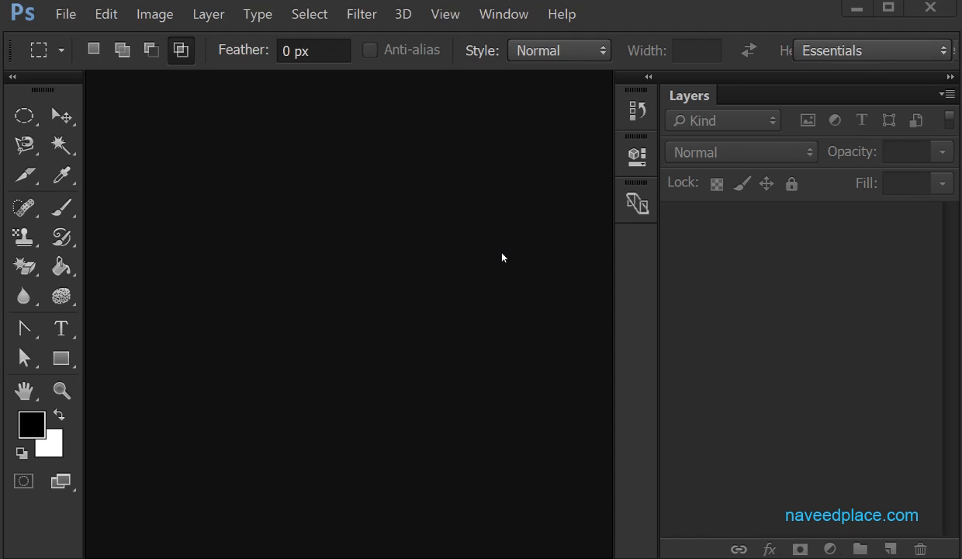
Create a new document at the Default Photoshop Size, 7 by 5 inches, 300 pixels/inch, RGB Color with a White background.
click(66, 14)
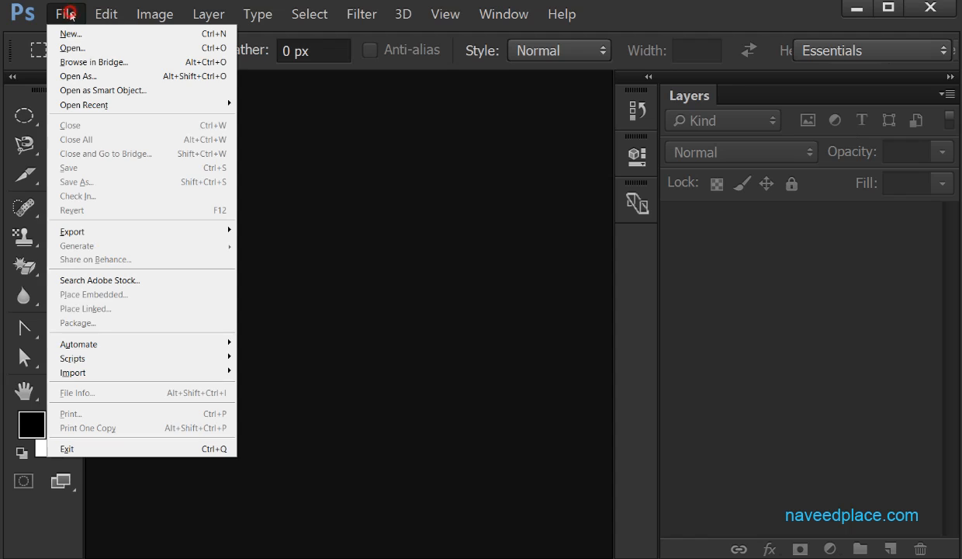
click(70, 35)
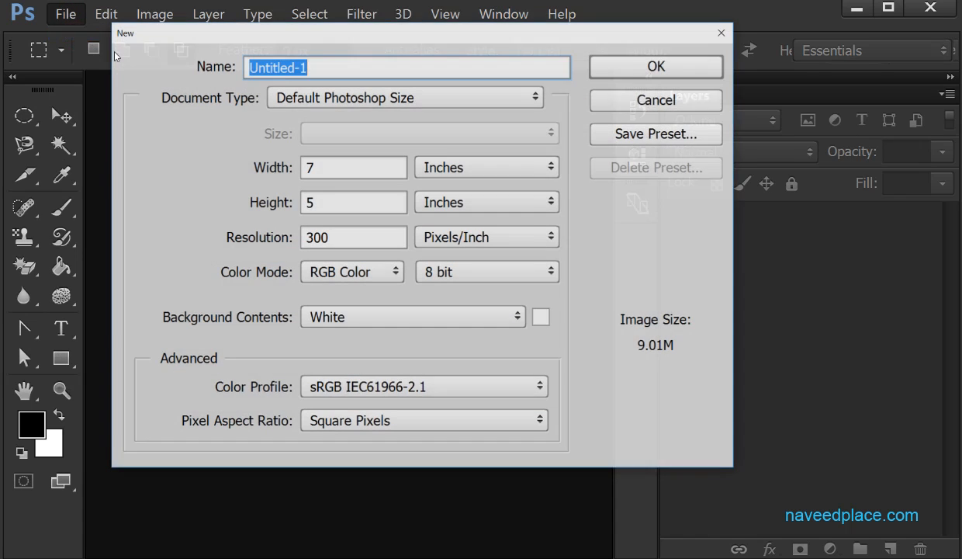
click(600, 74)
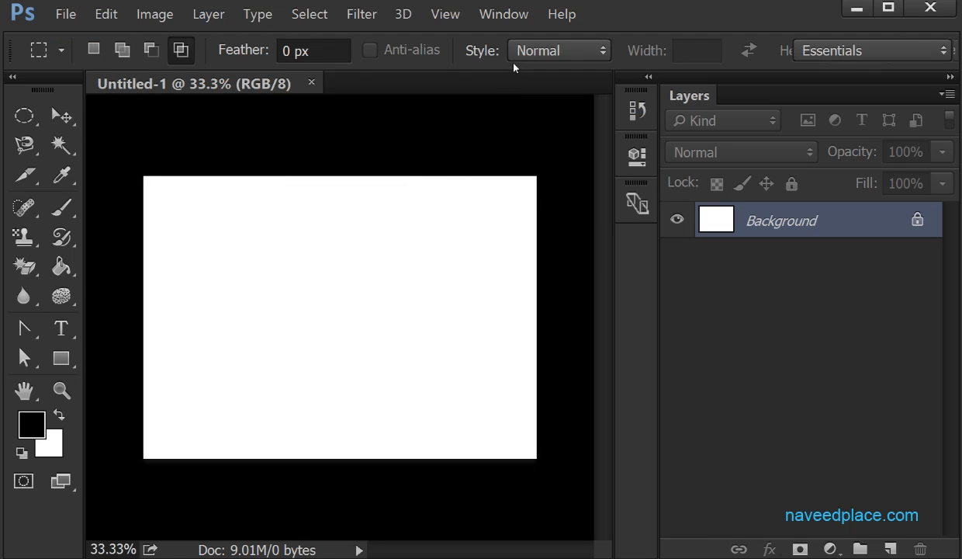
Show the Timeline panel and create a video timeline for the document, bringing the Layer 0 track into view.
click(511, 17)
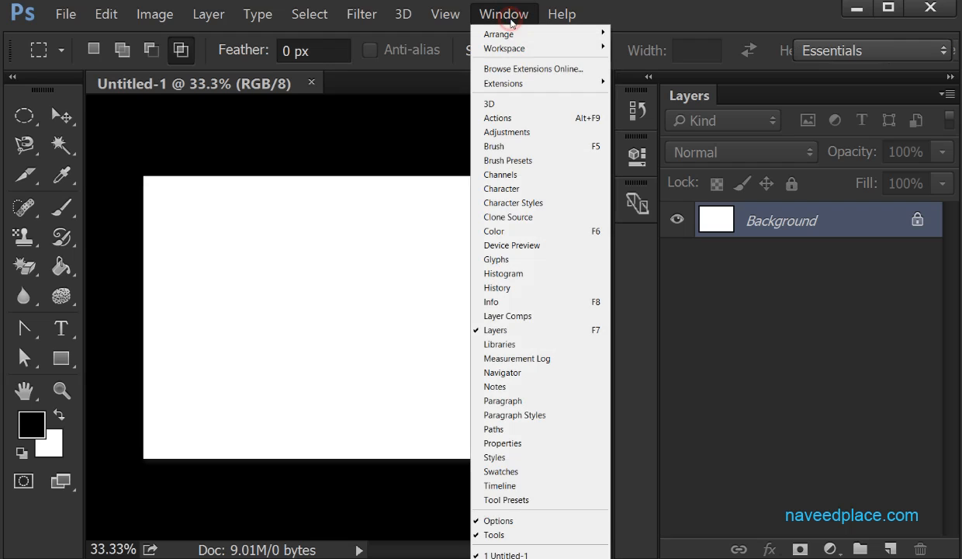
click(526, 489)
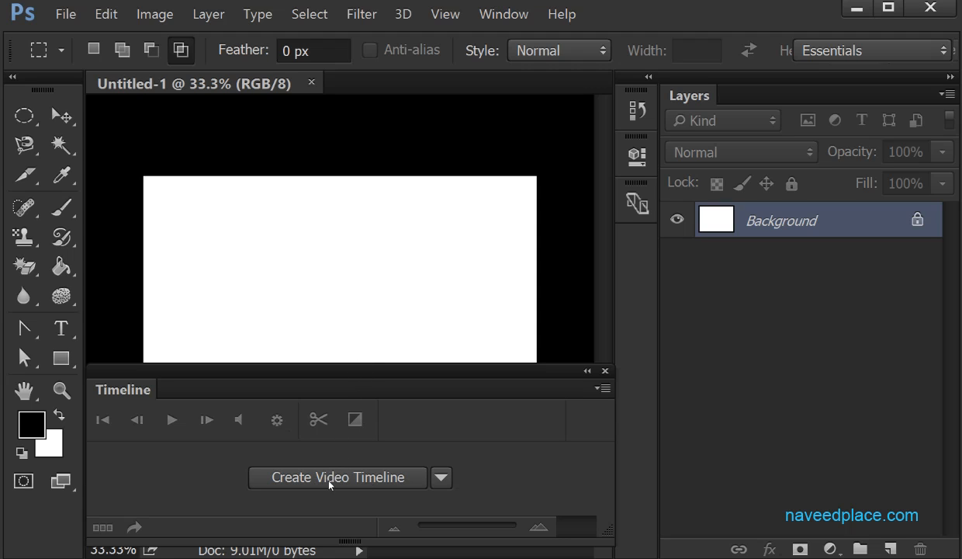
click(363, 487)
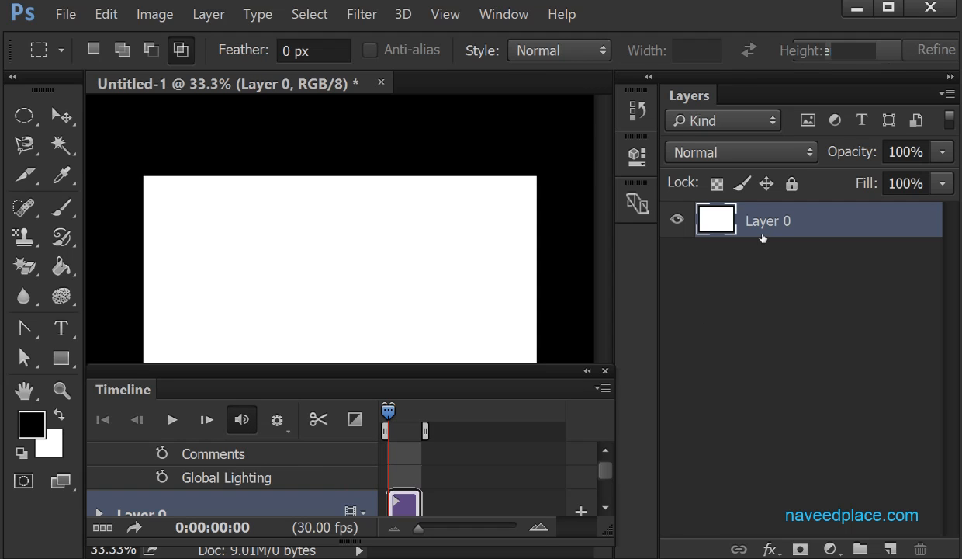
scroll(602, 471, down, 3)
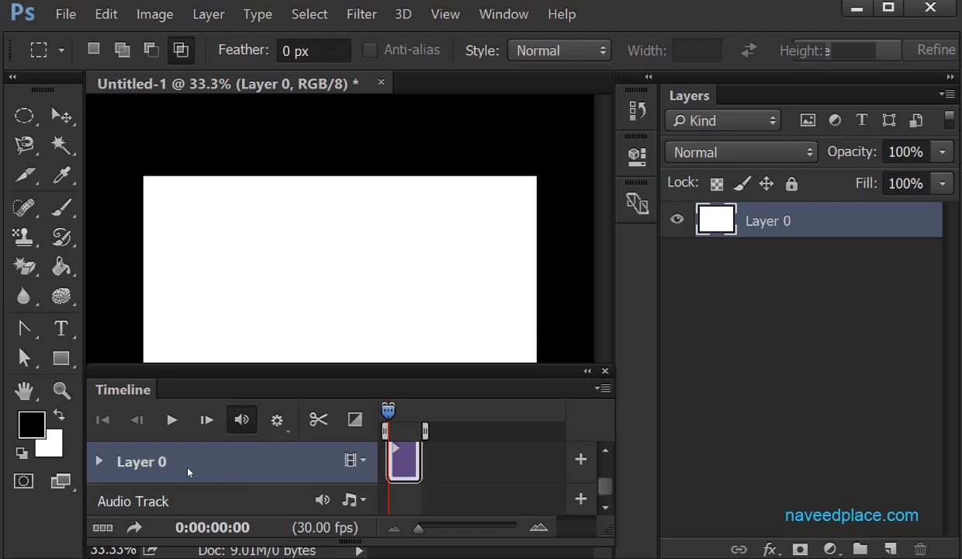
Activate the Rectangle Tool.
click(61, 357)
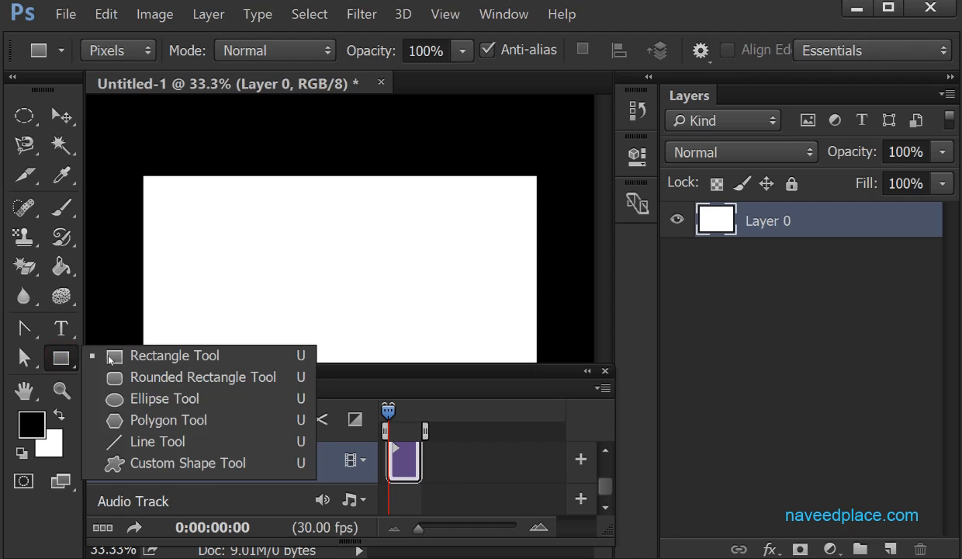
click(111, 354)
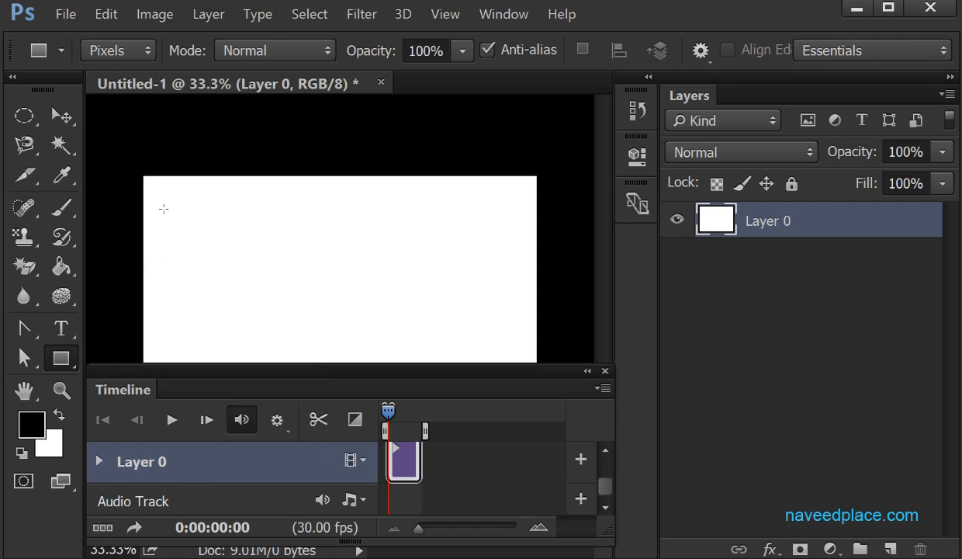
mouse_move(147, 181)
mouse_down()
mouse_move(171, 236)
mouse_move(285, 295)
mouse_up()
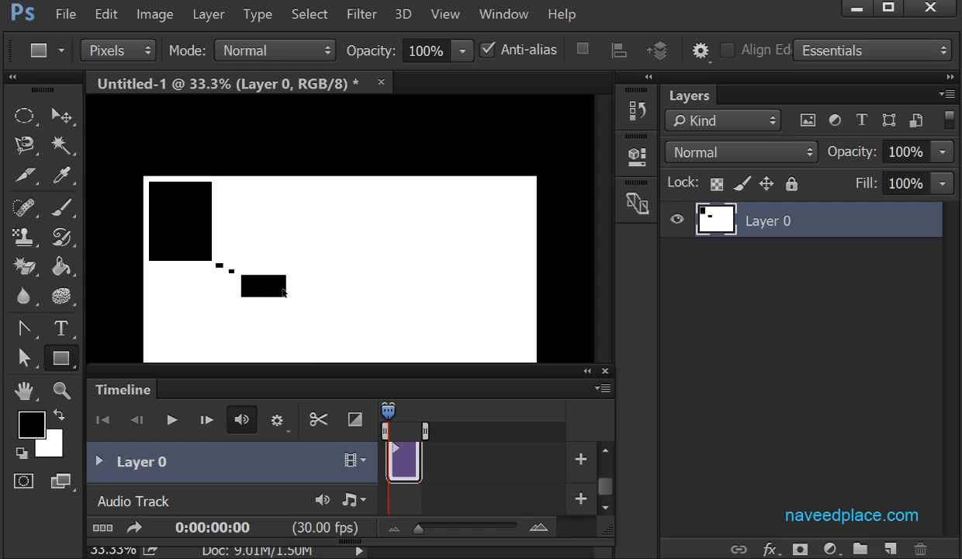
click(294, 257)
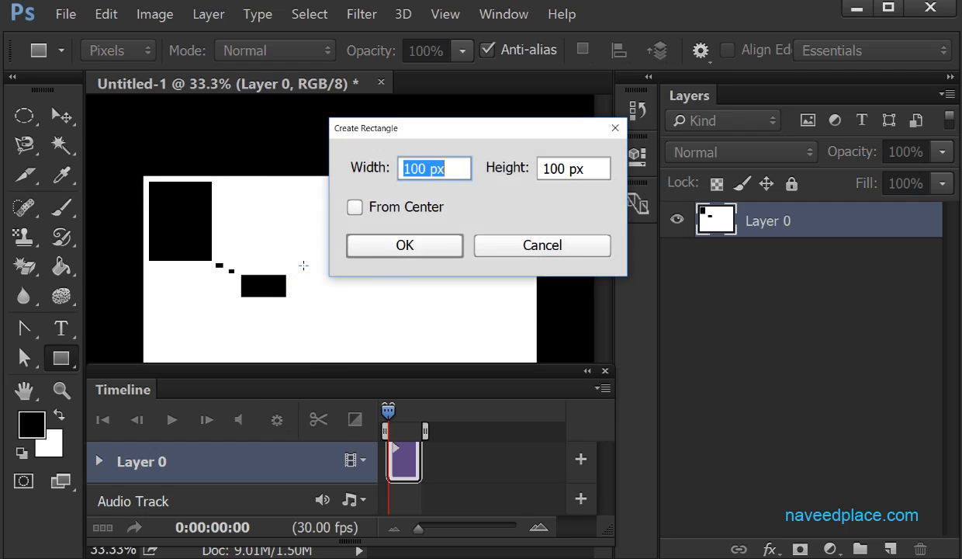
click(501, 256)
key(ctrl+alt+z)
key(ctrl+alt+z)
key(ctrl+alt+z)
key(ctrl+alt+z)
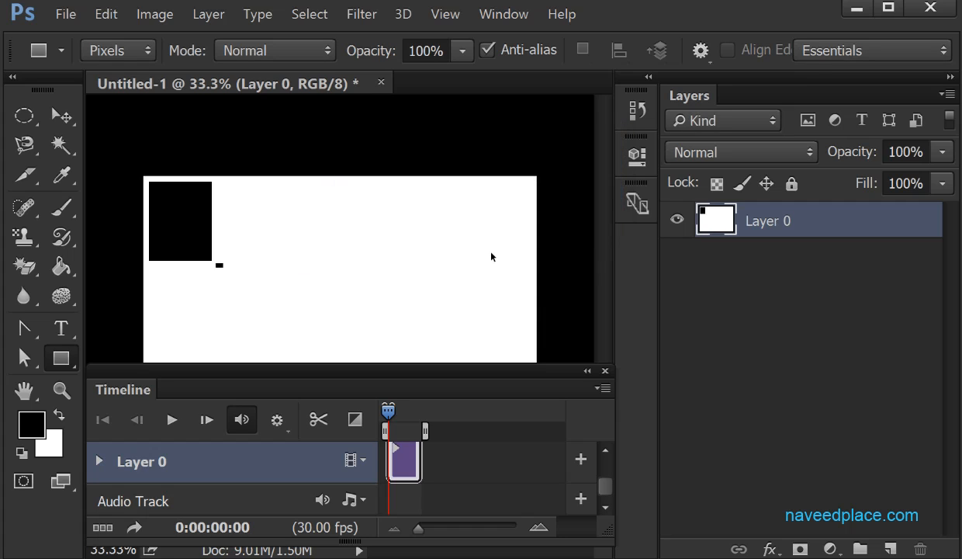
Add a new layer above Layer 0 and draw a single black, nearly square rectangle in the canvas's upper-left area.
click(891, 549)
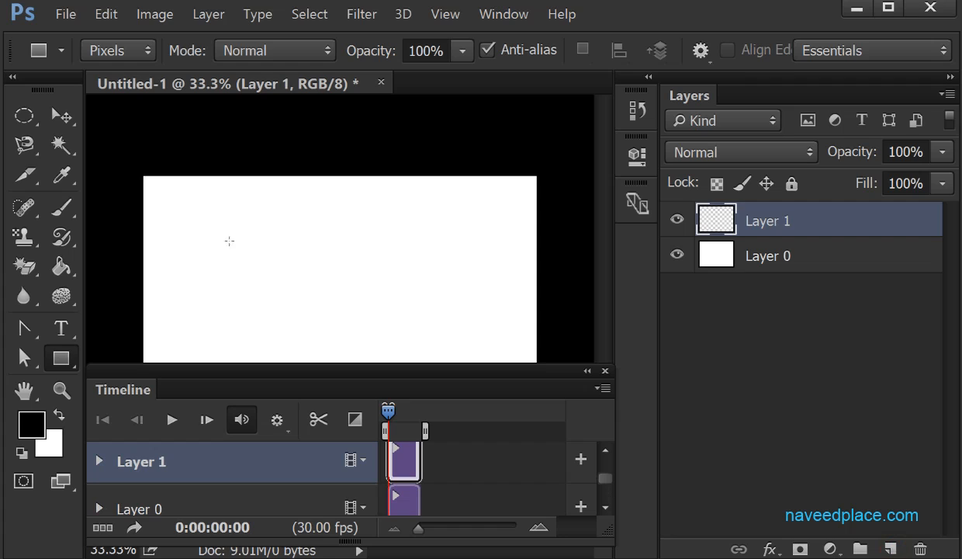
mouse_move(181, 212)
mouse_down()
mouse_move(179, 232)
mouse_move(263, 289)
mouse_up()
mouse_move(266, 288)
mouse_down()
mouse_move(318, 304)
mouse_move(329, 322)
mouse_up()
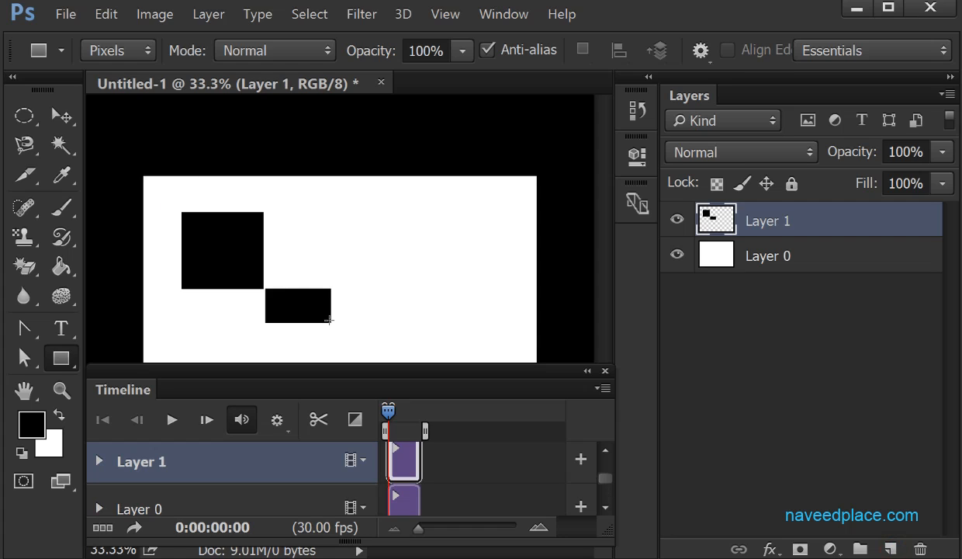
key(ctrl+z)
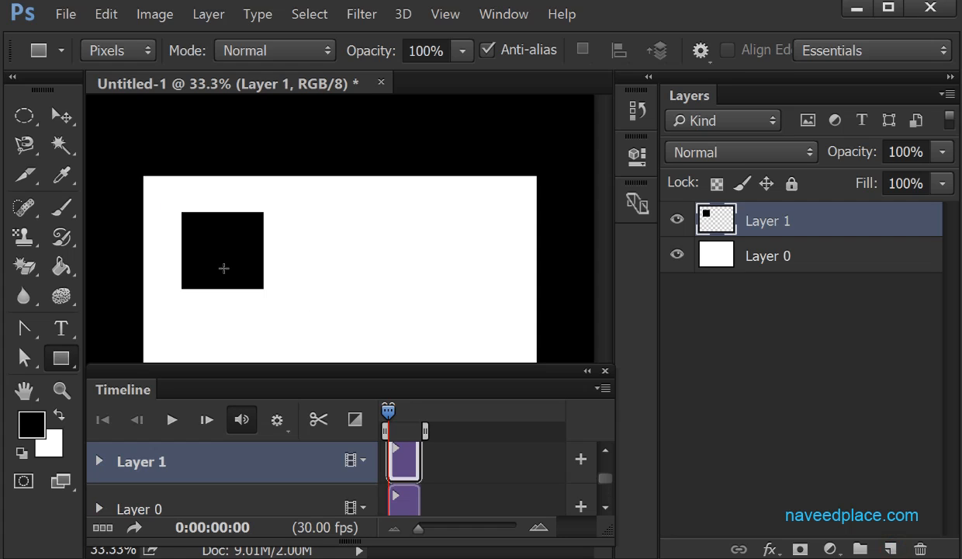
Move the black square on Layer 1 against the canvas's left edge near the top, and enlarge the Timeline panel.
click(61, 115)
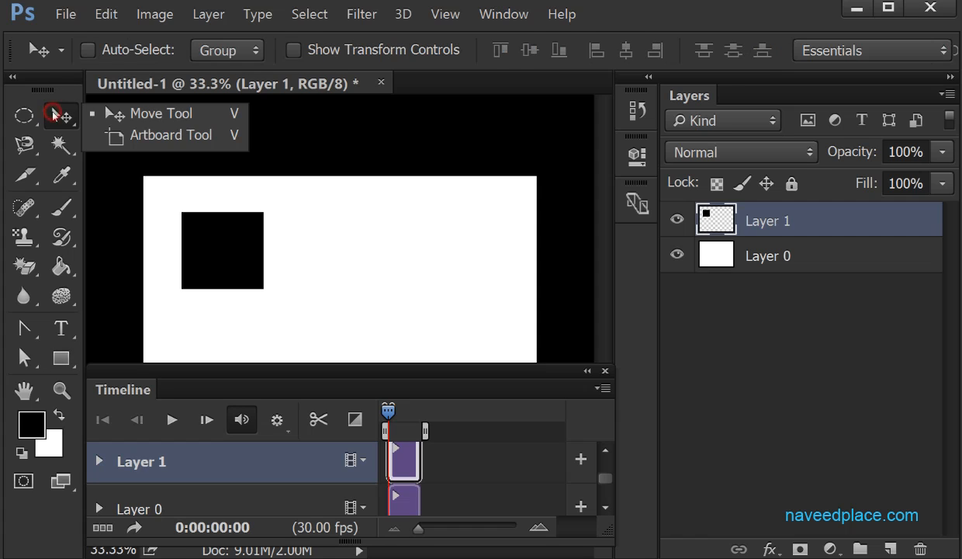
click(137, 114)
drag(234, 246, 192, 236)
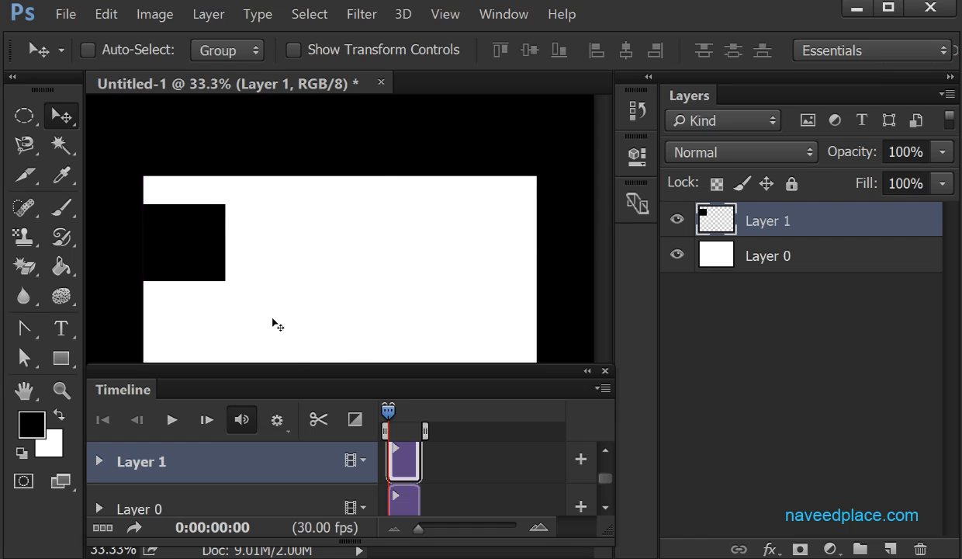
drag(294, 370, 292, 286)
drag(262, 462, 273, 522)
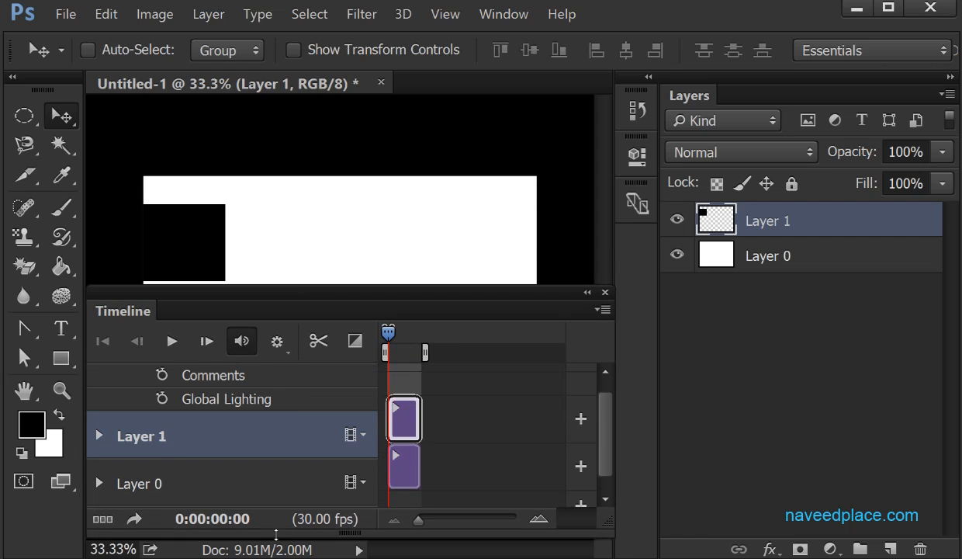
drag(193, 240, 193, 227)
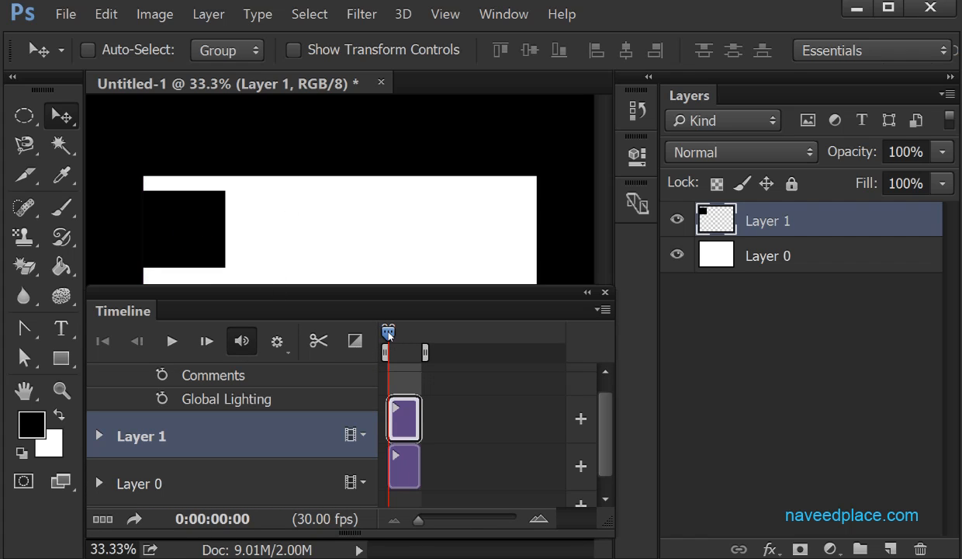
mouse_move(388, 334)
mouse_down()
mouse_move(440, 333)
mouse_move(386, 325)
mouse_move(388, 334)
mouse_up()
click(354, 341)
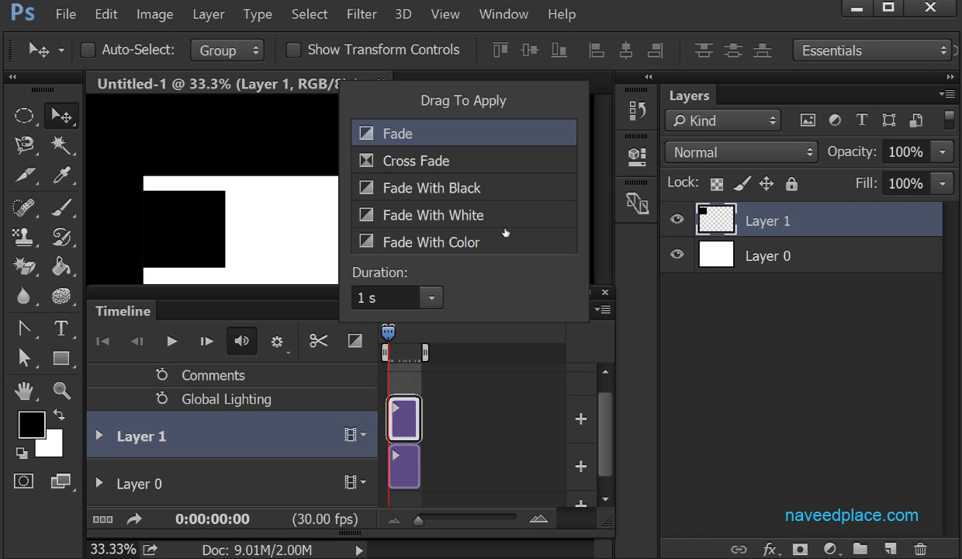
click(468, 399)
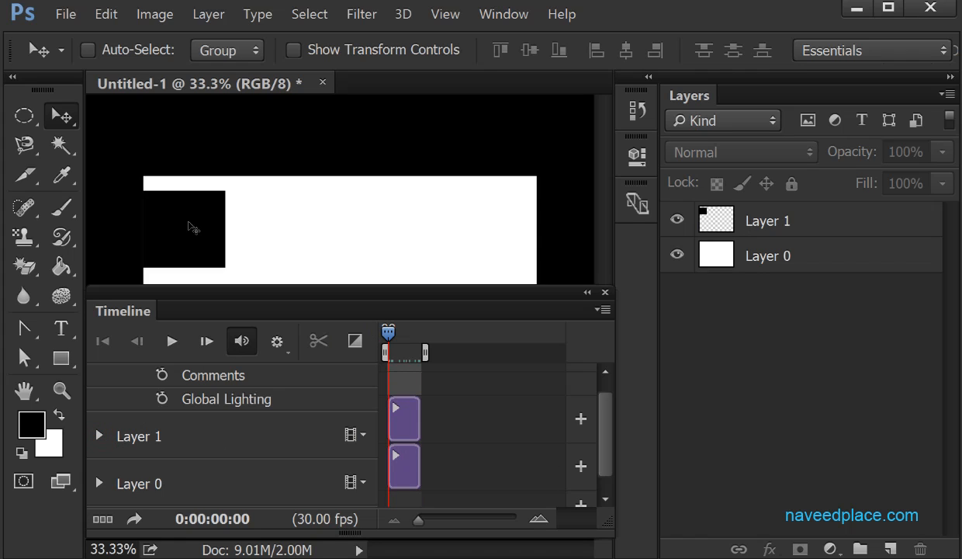
Expand Layer 1's properties in the timeline and enable Position keyframing at 0:00:00:00.
click(101, 436)
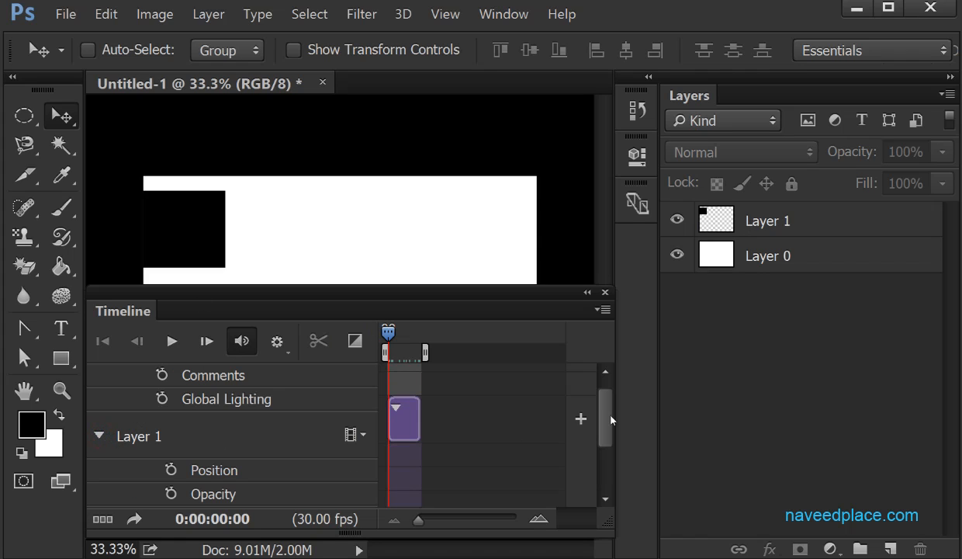
scroll(609, 419, down, 3)
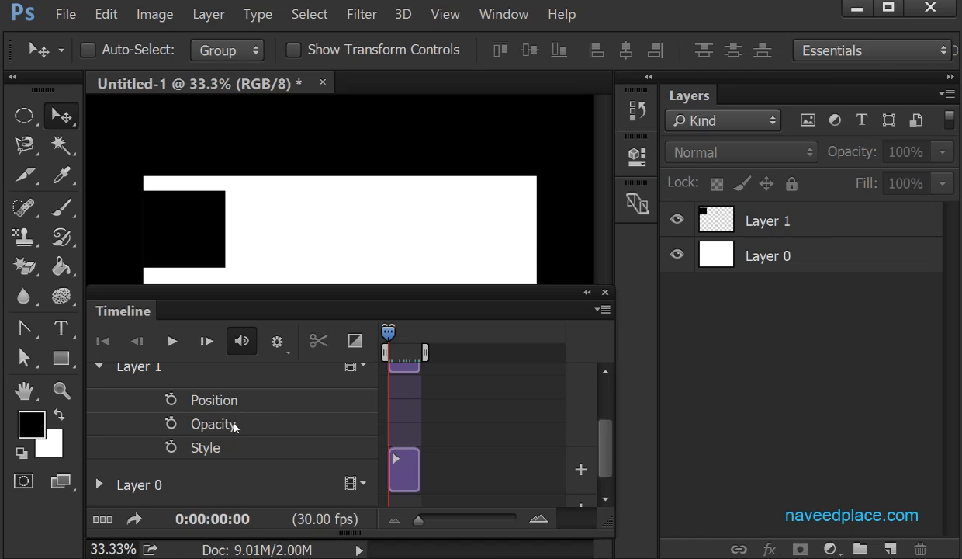
click(171, 401)
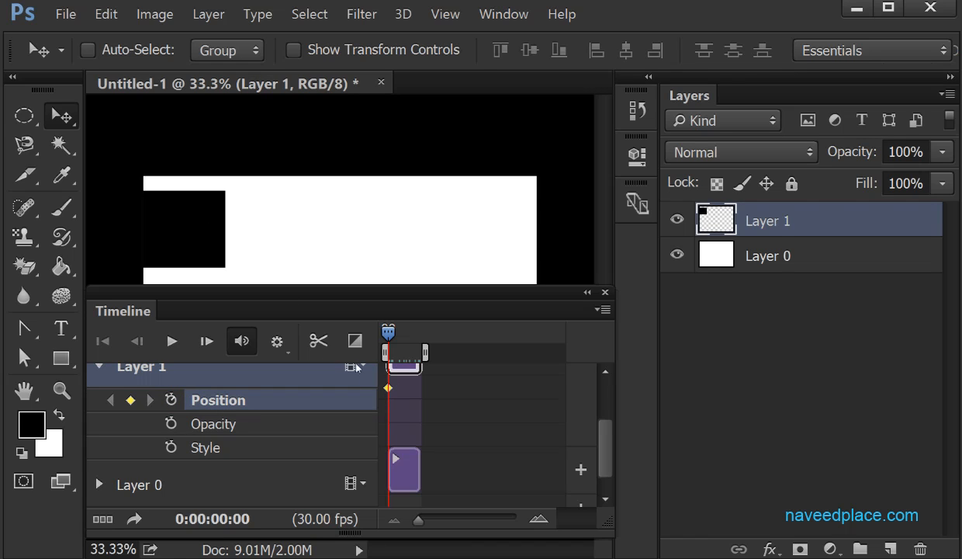
Add Position keyframes at 0:00:00:25 and 0:00:01:15, shifting the black square further right across the canvas at each.
click(389, 333)
drag(389, 333, 394, 333)
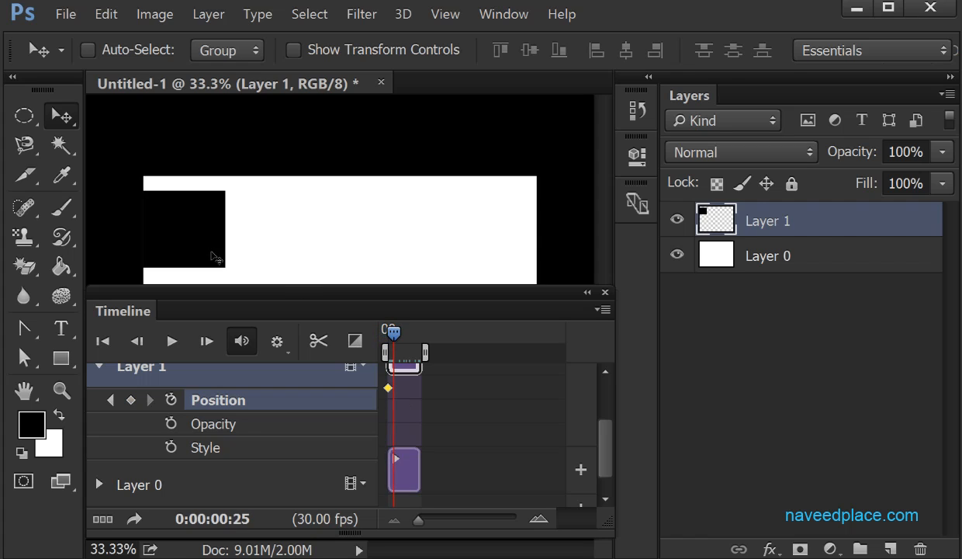
drag(190, 226, 227, 227)
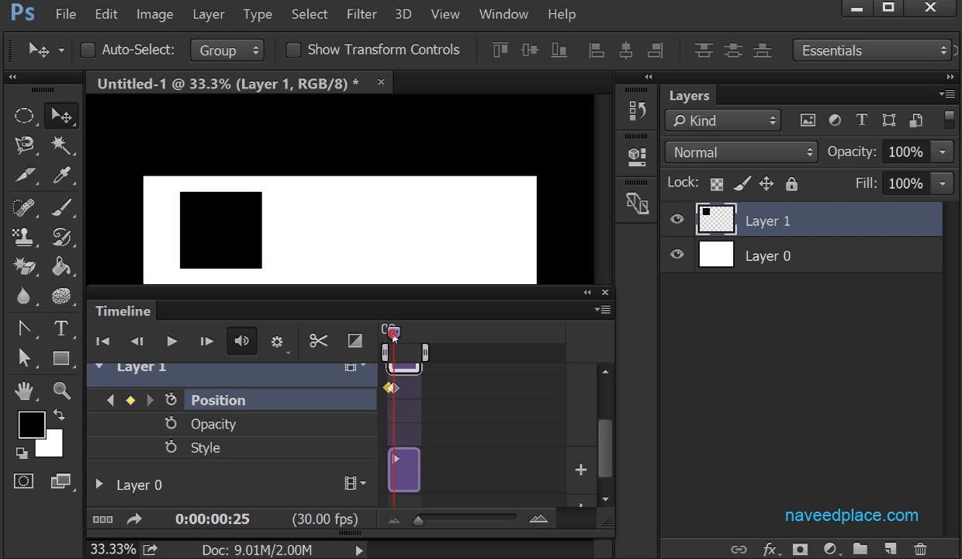
drag(394, 333, 398, 333)
drag(242, 245, 268, 249)
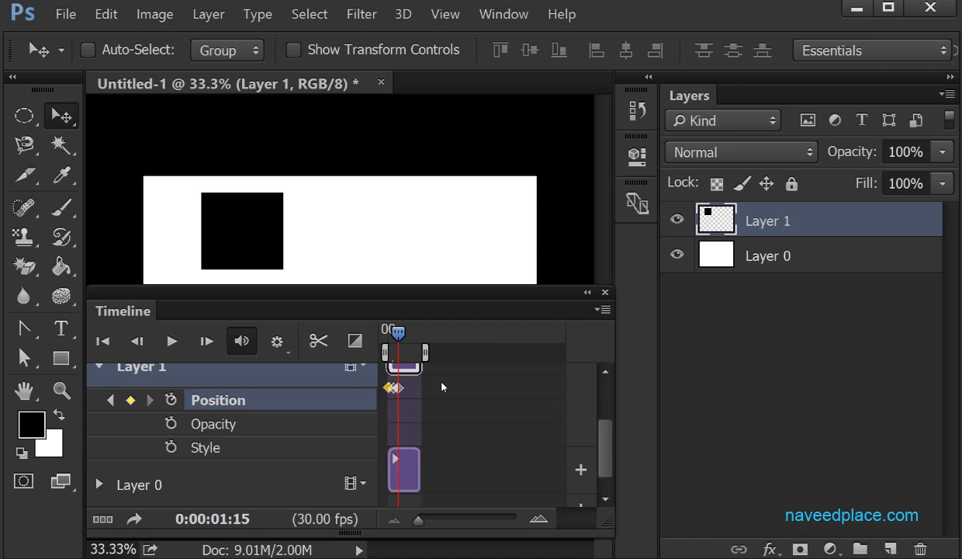
Add Position keyframes at 0:00:02:15 and 0:00:03:03, moving the black square right to about the canvas's middle.
drag(403, 335, 410, 334)
drag(252, 219, 278, 220)
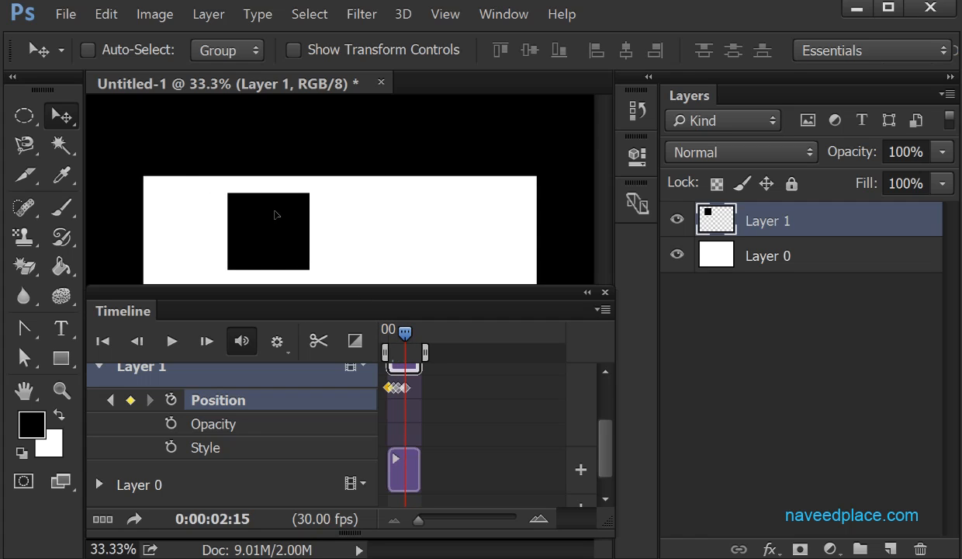
drag(409, 332, 409, 333)
drag(303, 235, 375, 241)
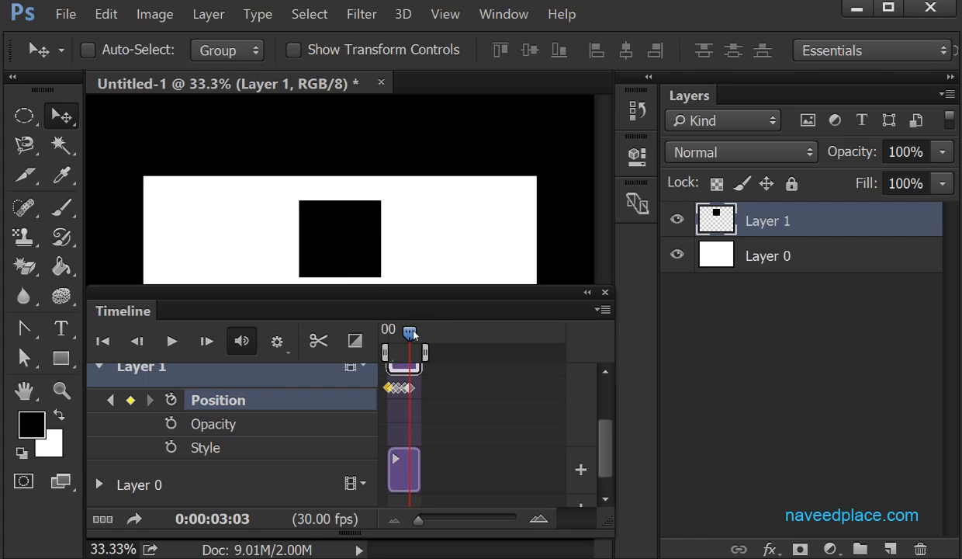
Add two more Position keyframes, the last at 0:00:04:29, moving the black square to the canvas's right edge.
mouse_move(412, 332)
mouse_down()
mouse_move(423, 332)
mouse_move(414, 332)
mouse_up()
drag(358, 249, 409, 251)
drag(412, 334, 422, 332)
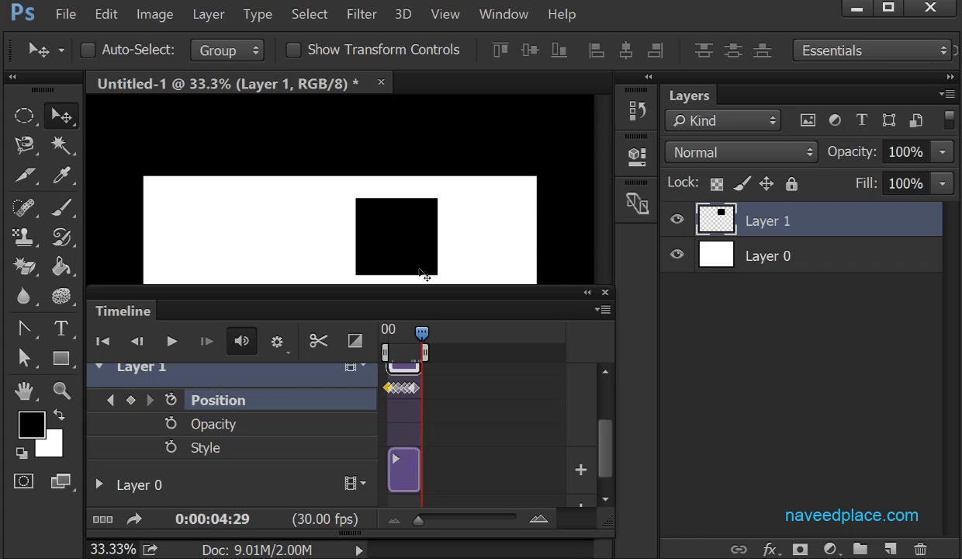
drag(420, 264, 521, 265)
Preview the square's movement from the start of the timeline, then return the playhead to 0:00:00:00.
drag(421, 333, 389, 334)
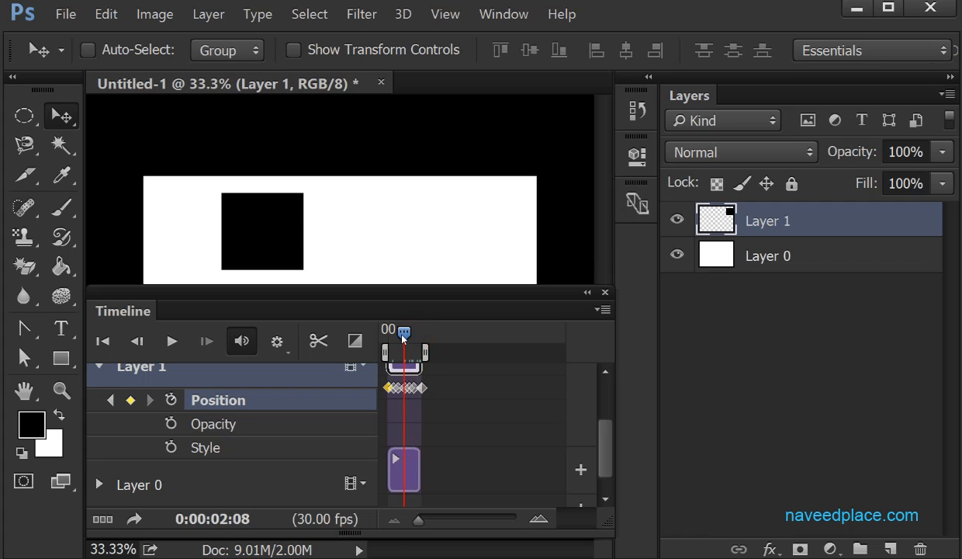
click(174, 342)
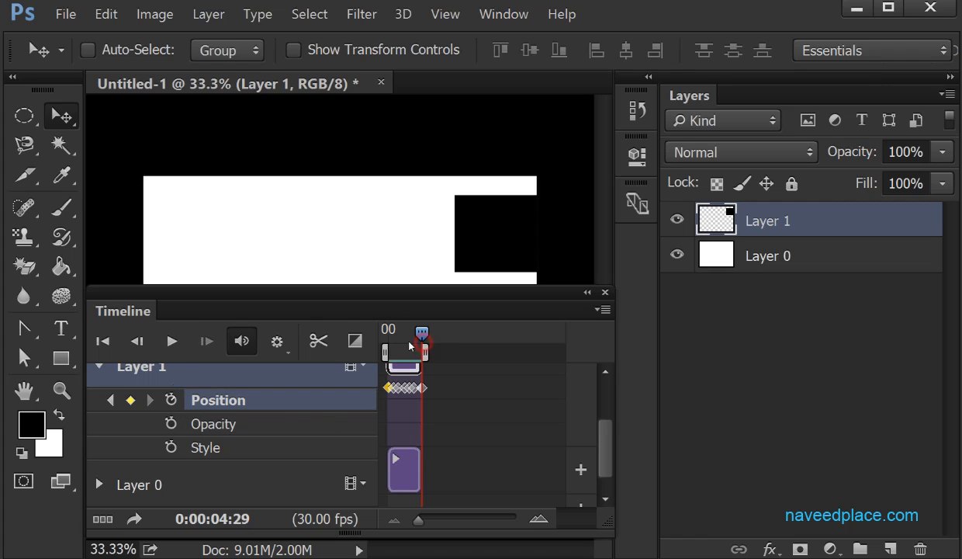
drag(410, 345, 362, 330)
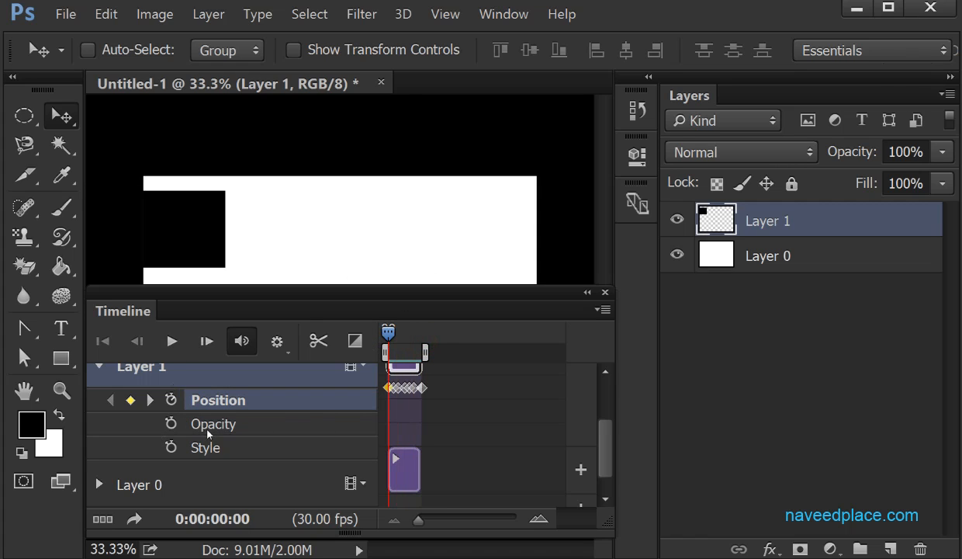
Start Opacity keyframing for Layer 1 at 0:00:00:00 and shift the black square slightly right, clear of the canvas's left edge.
click(171, 424)
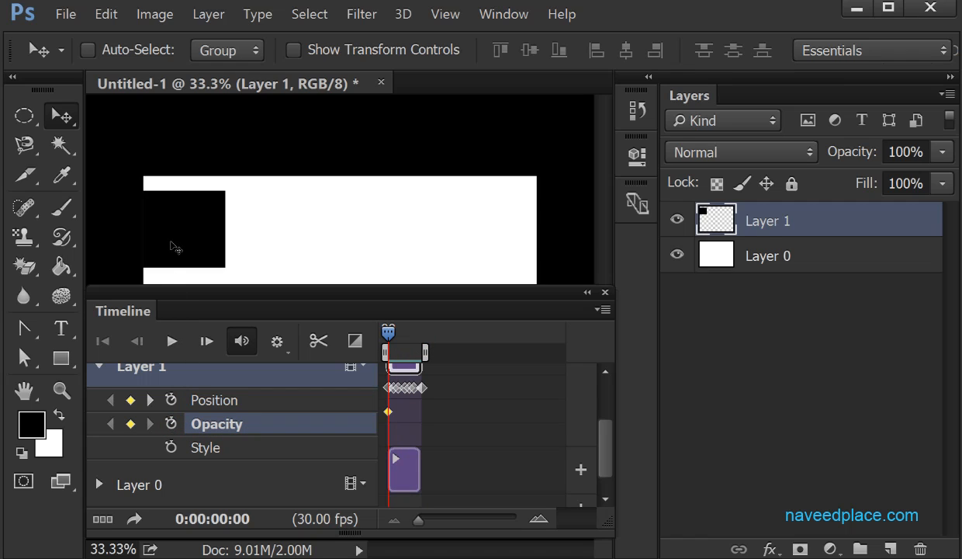
mouse_move(228, 269)
mouse_down()
mouse_move(172, 217)
mouse_move(252, 269)
mouse_move(235, 271)
mouse_up()
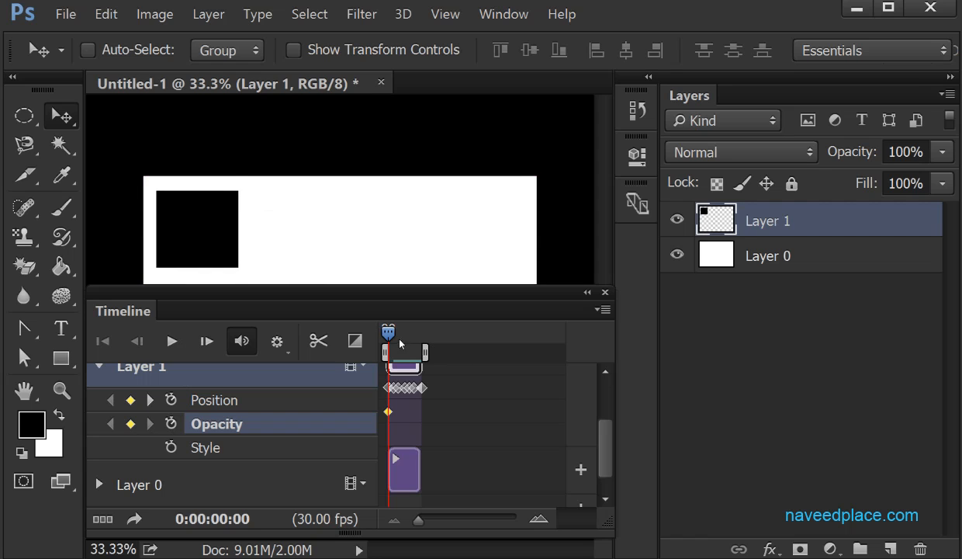
drag(388, 332, 388, 335)
drag(557, 297, 549, 458)
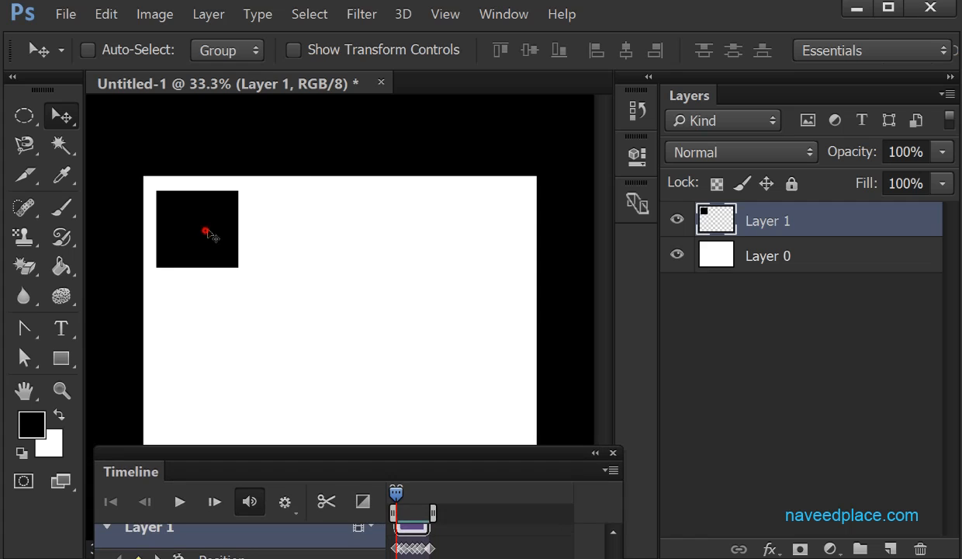
Shift the black square slightly right and down, and draw a second black rectangle beside it with the Rectangle tool at 100% opacity.
drag(204, 229, 233, 245)
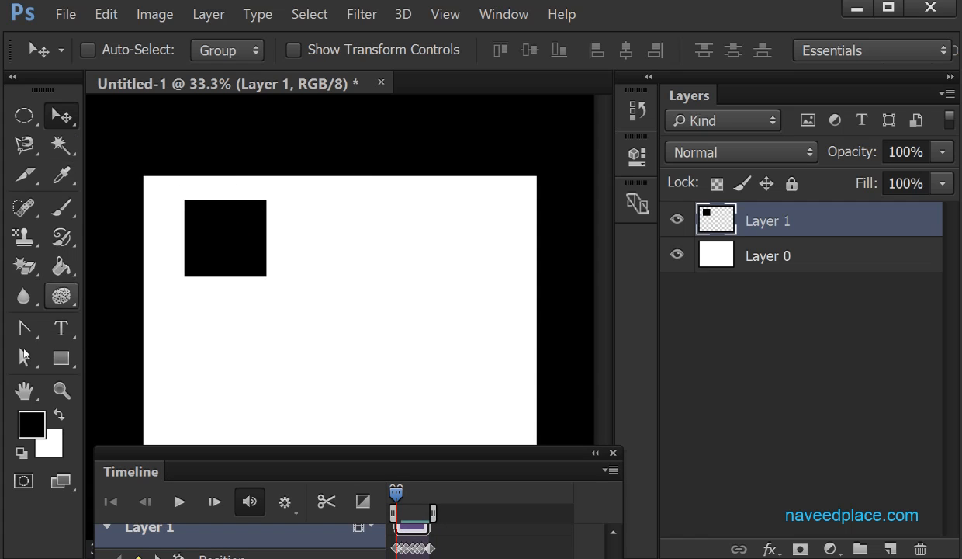
click(64, 357)
click(155, 354)
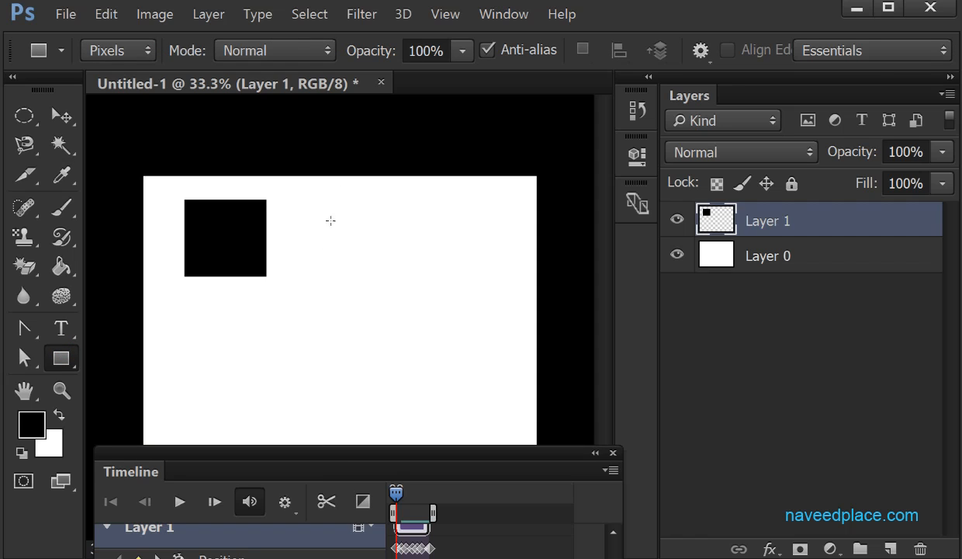
drag(335, 203, 435, 286)
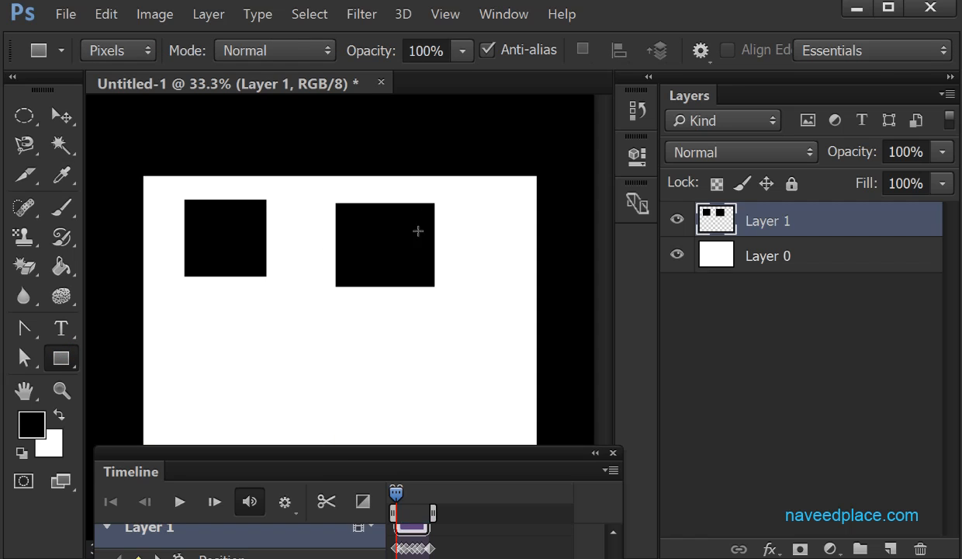
Set the Rectangle tool's opacity to 18% and draw a faint rectangle below the two black ones.
click(460, 50)
drag(441, 77, 368, 80)
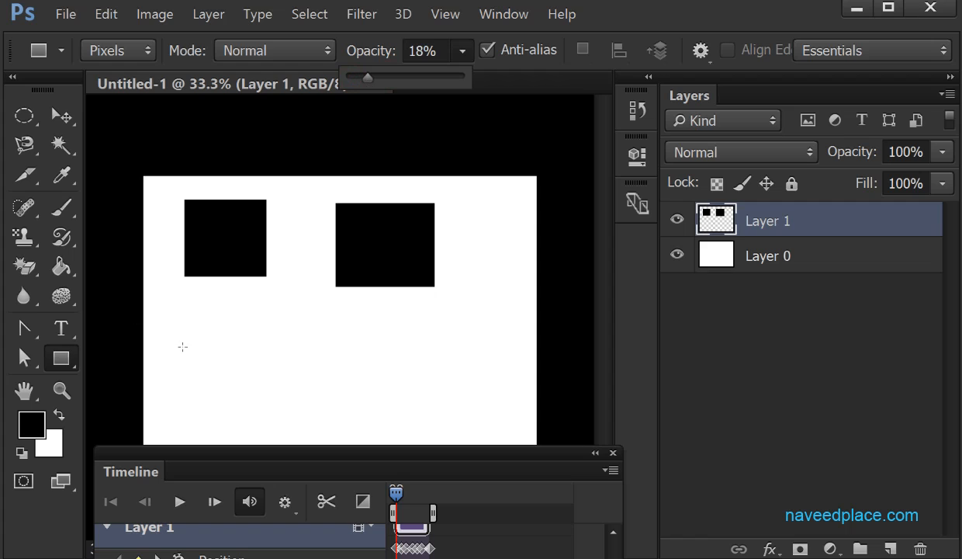
mouse_move(217, 325)
mouse_down()
mouse_move(264, 394)
mouse_move(332, 410)
mouse_up()
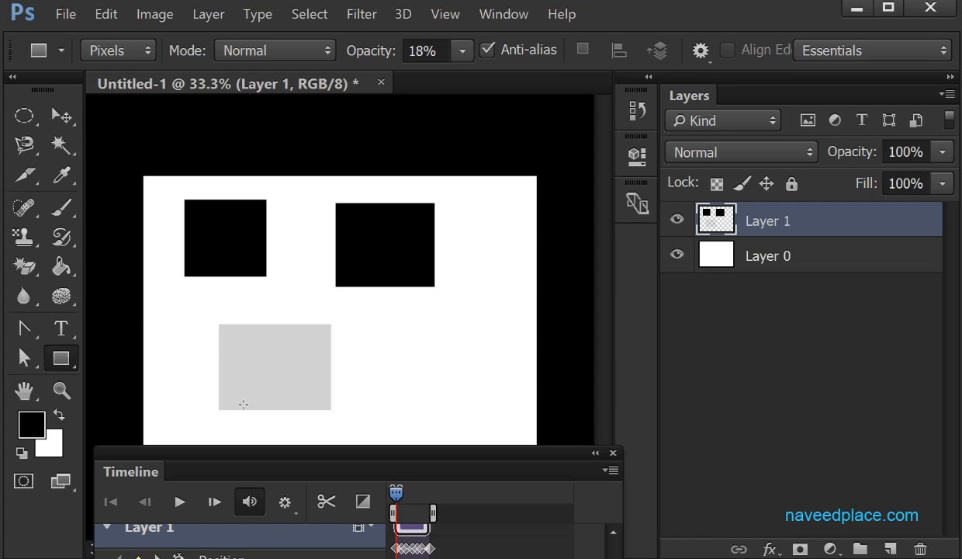
click(462, 50)
drag(462, 76, 430, 74)
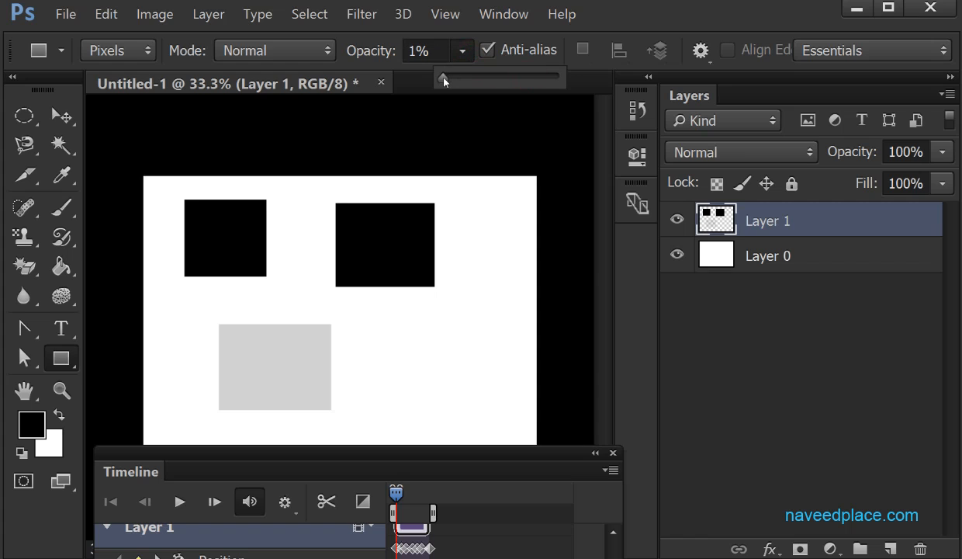
key(Escape)
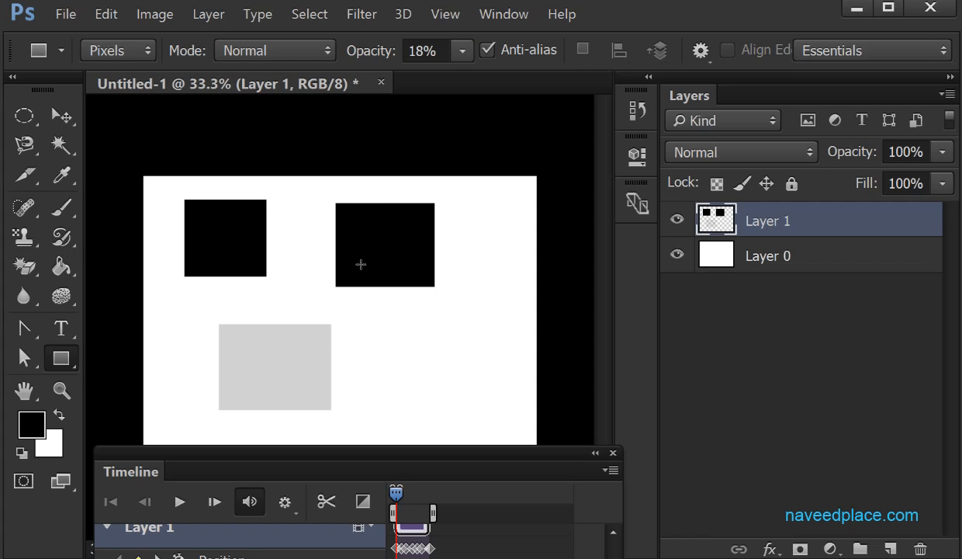
Draw another rectangle at 18% opacity in the canvas's lower right and try moving the layer's shapes together.
right_click(60, 353)
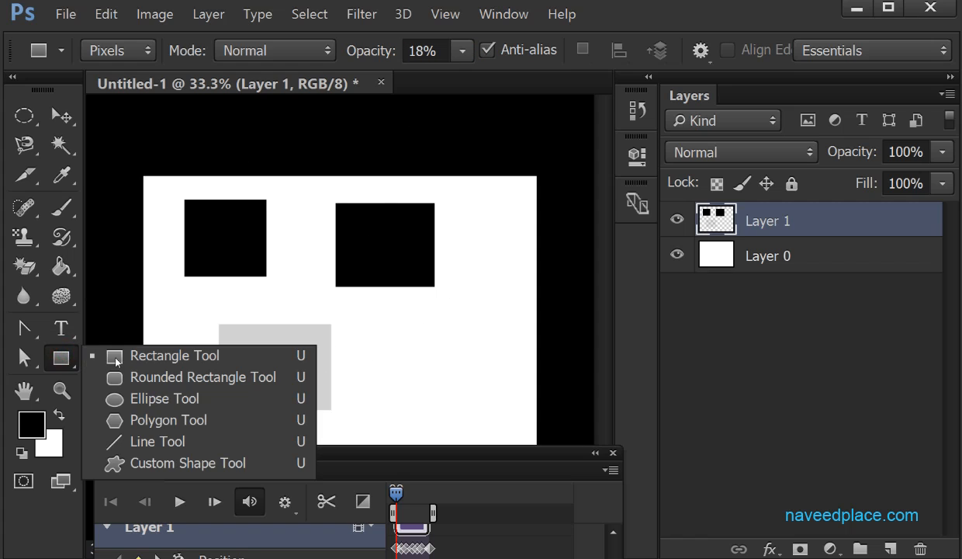
click(143, 359)
drag(382, 316, 497, 428)
drag(469, 395, 469, 395)
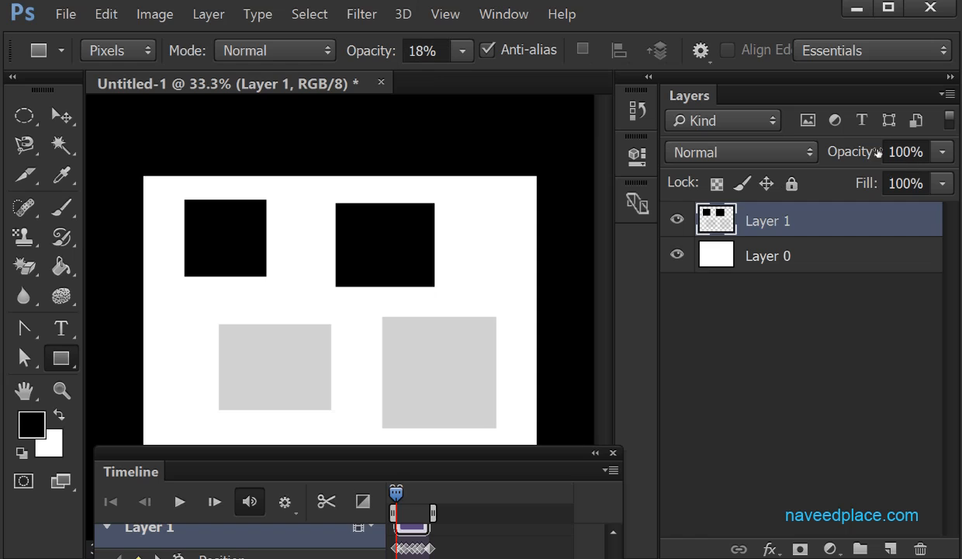
click(63, 116)
drag(191, 245, 238, 254)
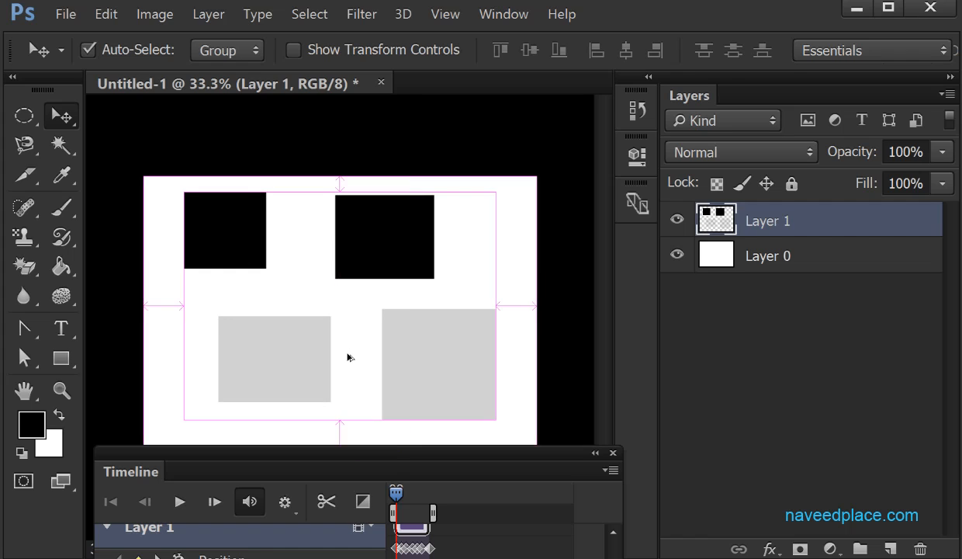
Undo the extra rectangles and the latest moves so only the original black square remains.
key(ctrl+alt+z)
key(ctrl+alt+z)
key(ctrl+alt+z)
key(ctrl+alt+z)
key(ctrl+alt+z)
key(ctrl+alt+z)
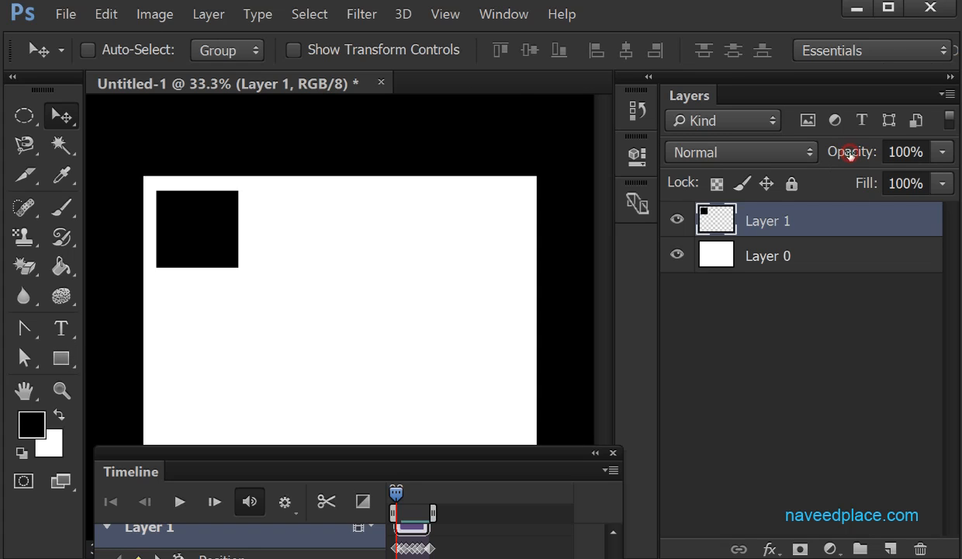
Set Layer 1's opacity to 0% at 0:00:00:00 and add an Opacity keyframe of 15% at 0:00:00:15.
drag(850, 153, 793, 140)
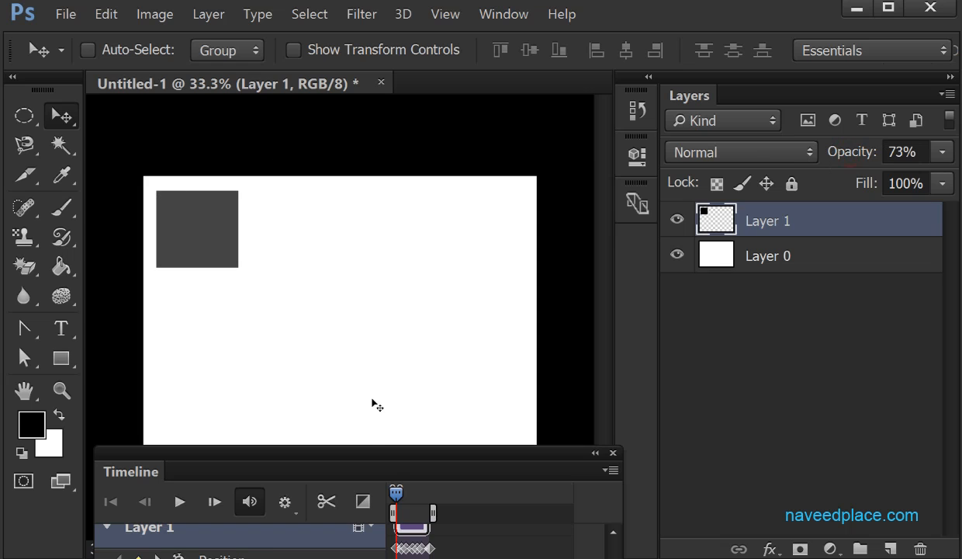
drag(356, 445, 346, 297)
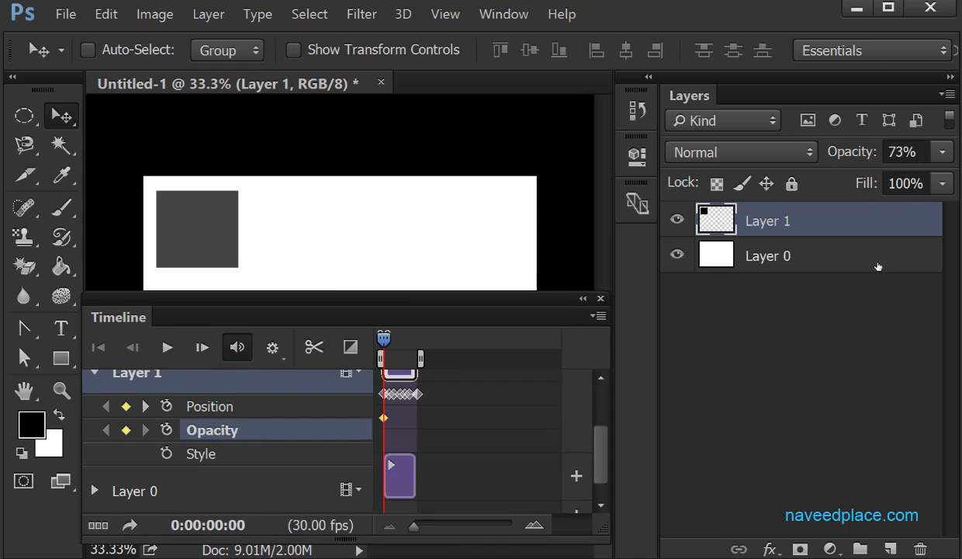
drag(828, 152, 738, 155)
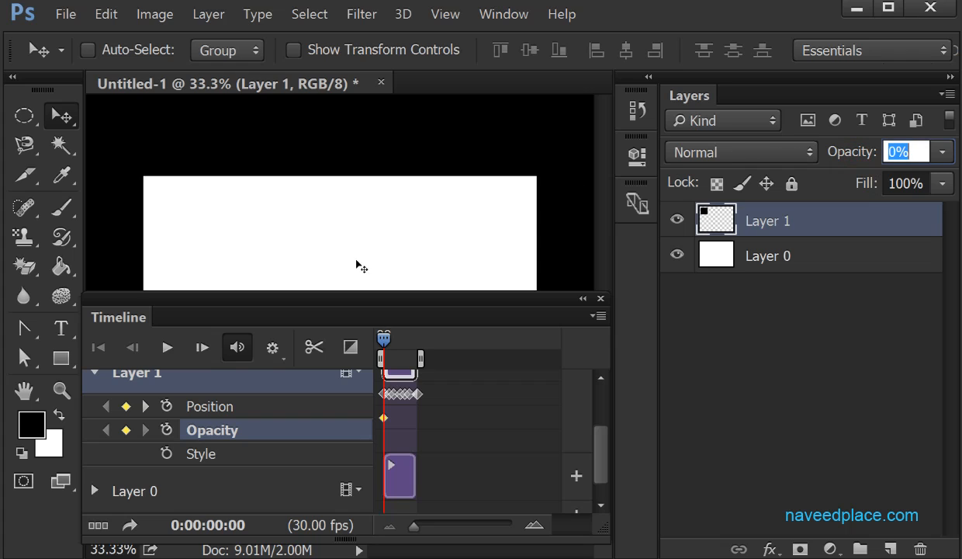
drag(386, 341, 388, 340)
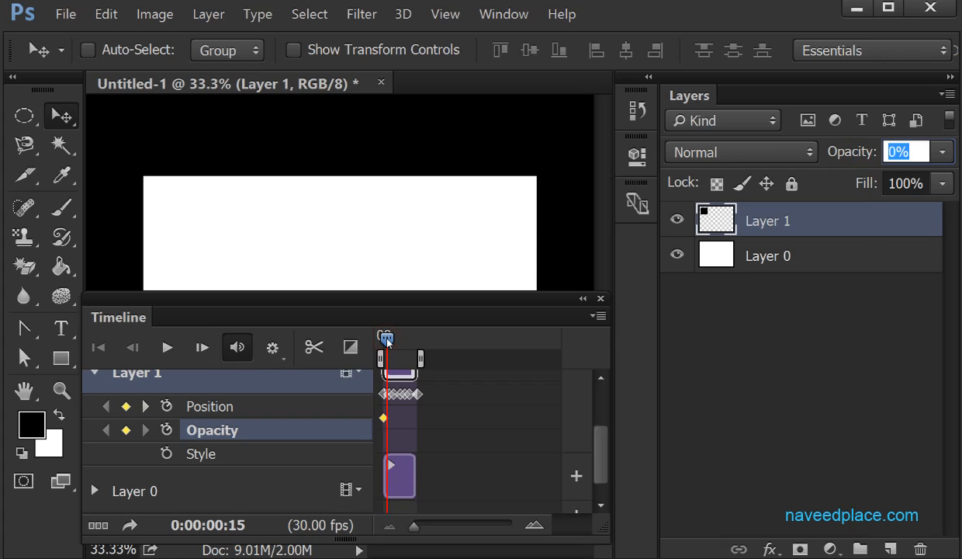
drag(859, 156, 872, 155)
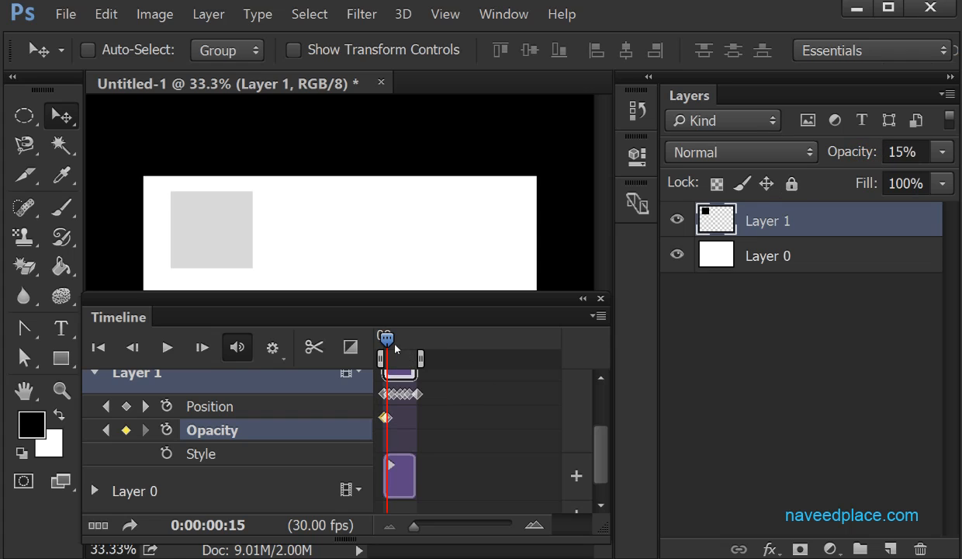
Add Opacity keyframes of 37% at 0:00:01:08 and 63% at 0:00:02:10 to Layer 1.
drag(392, 341, 398, 339)
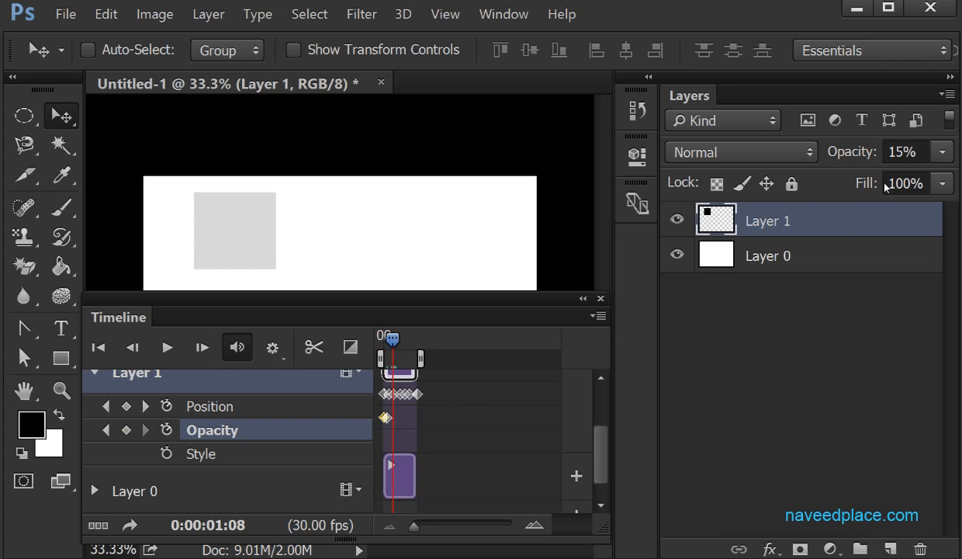
drag(840, 154, 848, 156)
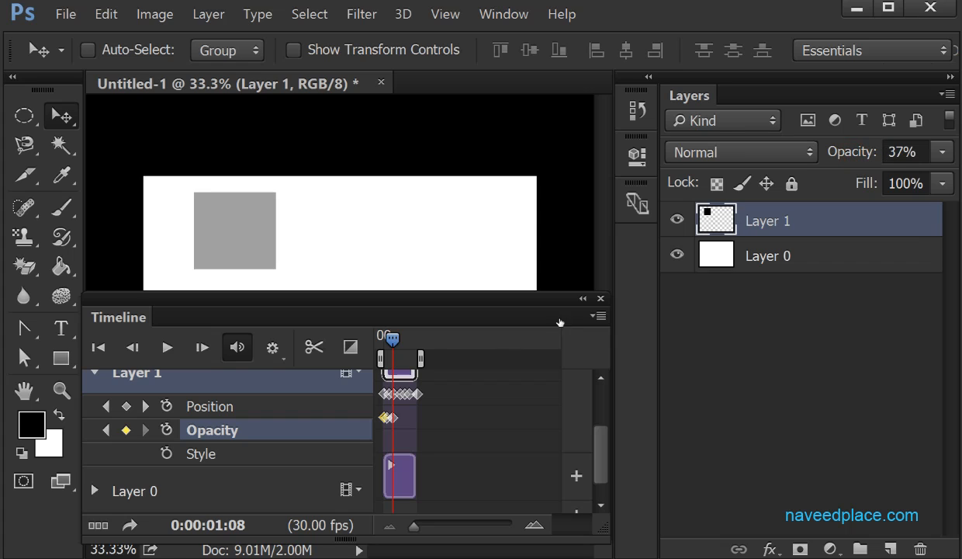
drag(392, 339, 399, 339)
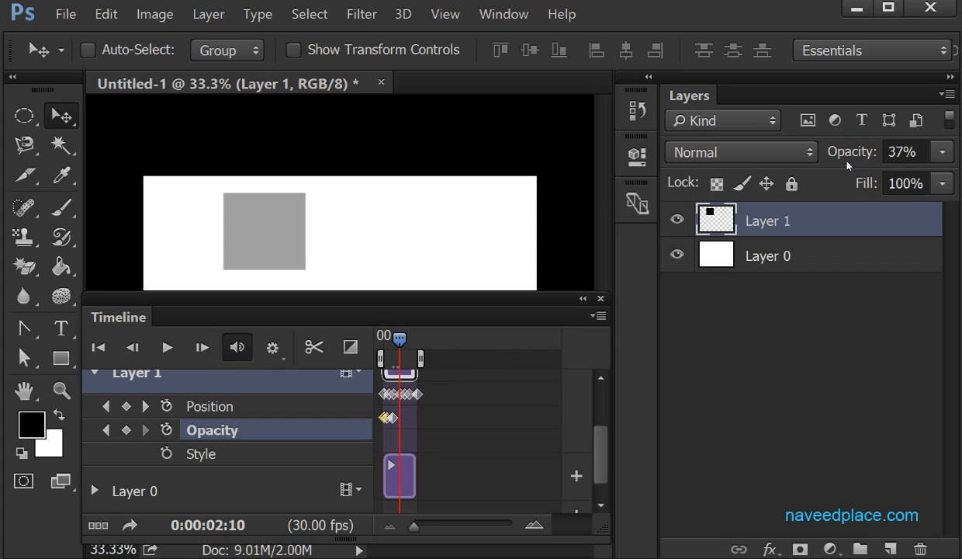
mouse_move(852, 155)
mouse_down()
mouse_move(862, 155)
mouse_move(853, 154)
mouse_up()
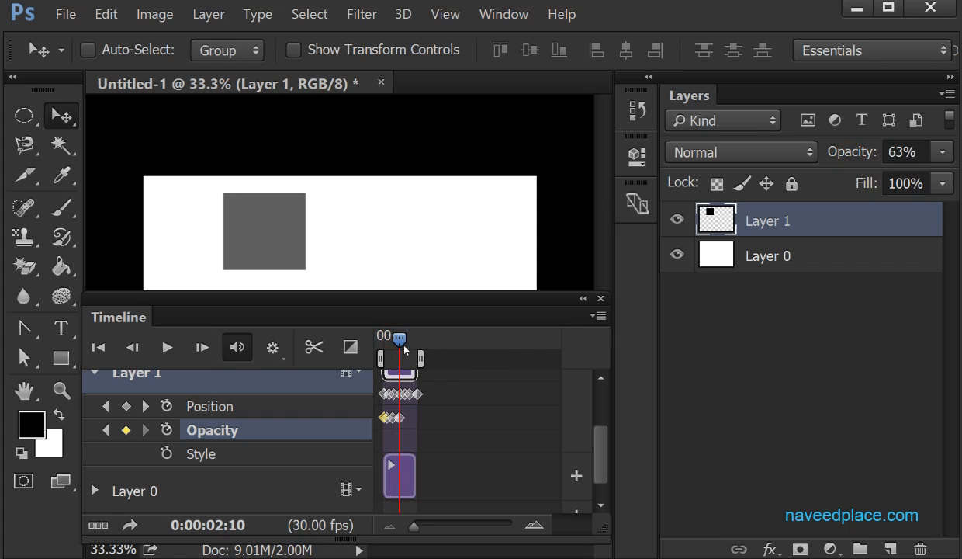
Add three more increasing Opacity keyframes to Layer 1, the last two at 95% on 0:00:03:18 and 100% on 0:00:04:15.
drag(404, 349, 405, 350)
drag(852, 153, 893, 153)
mouse_move(404, 338)
mouse_down()
mouse_move(419, 338)
mouse_move(408, 339)
mouse_up()
drag(836, 163, 869, 157)
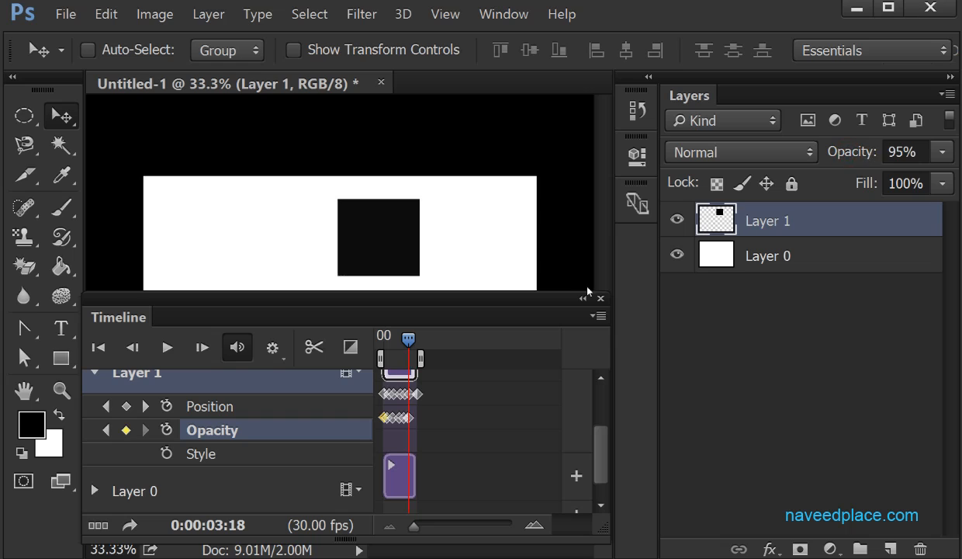
drag(408, 338, 414, 339)
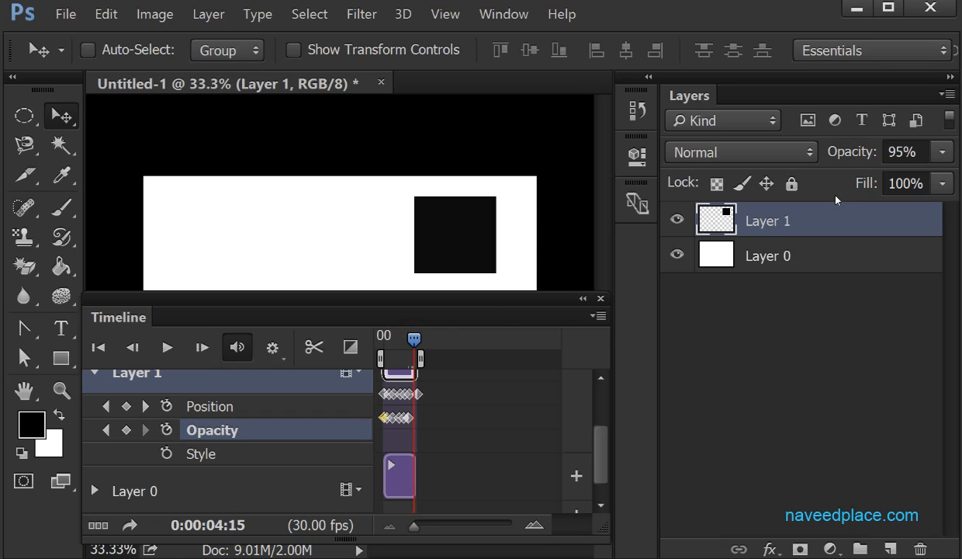
drag(860, 161, 872, 159)
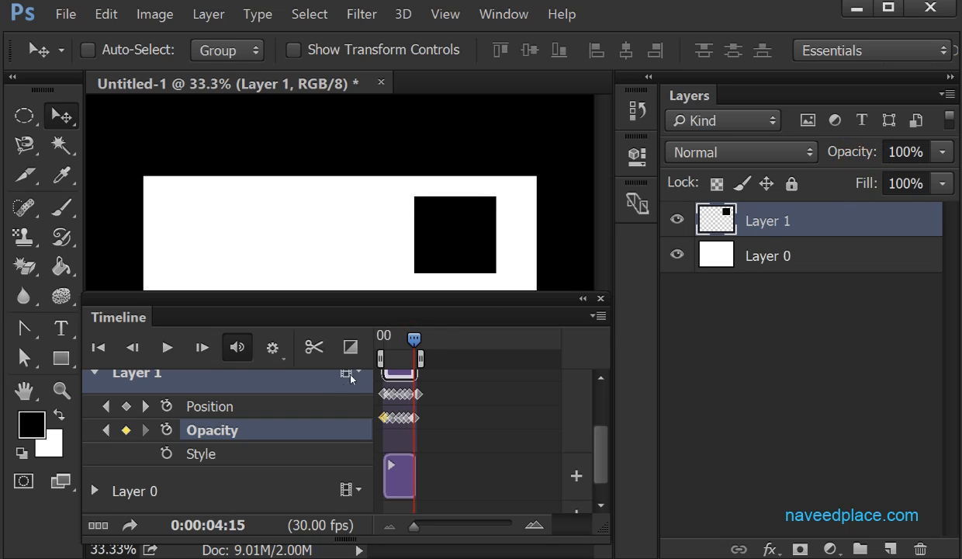
Play the animation from the start of the timeline to preview the square's movement and fade-in.
drag(446, 299, 448, 291)
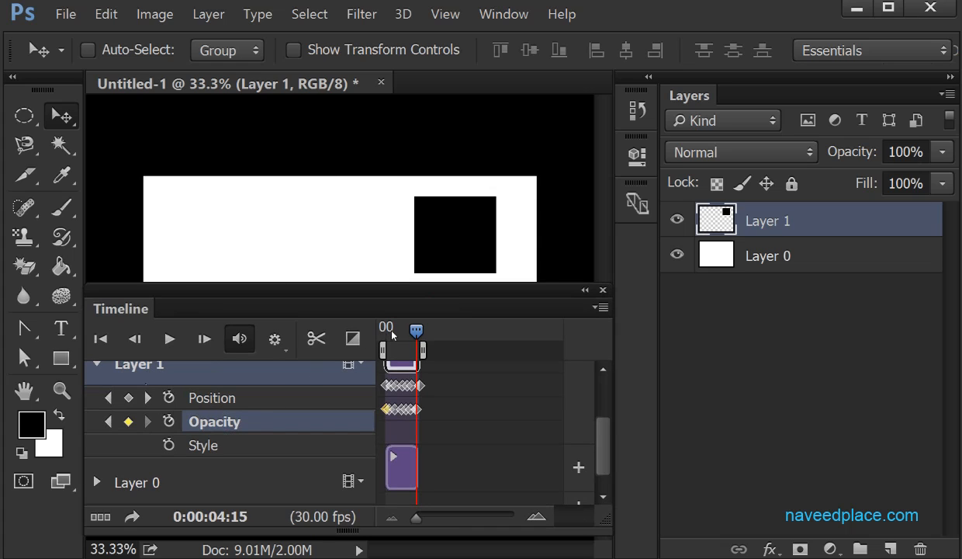
drag(416, 331, 362, 487)
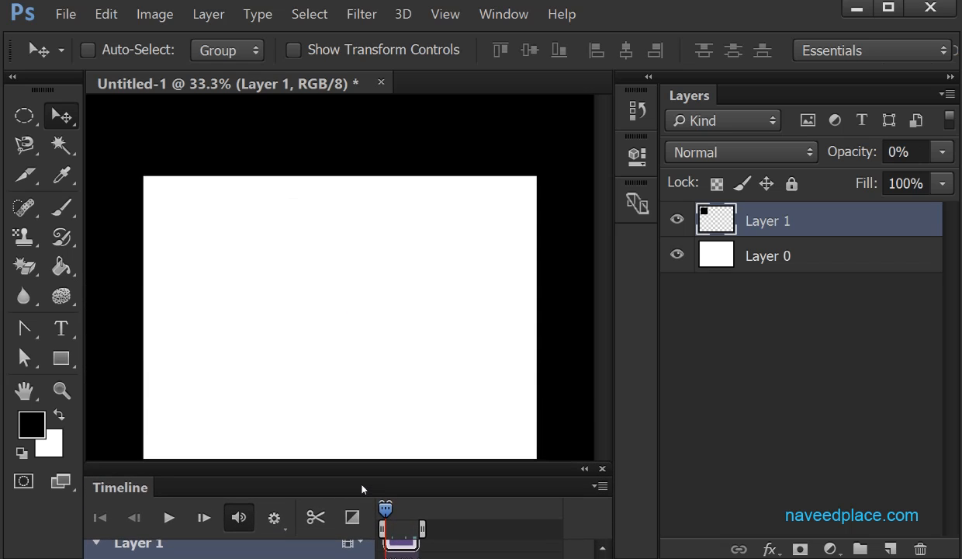
click(170, 518)
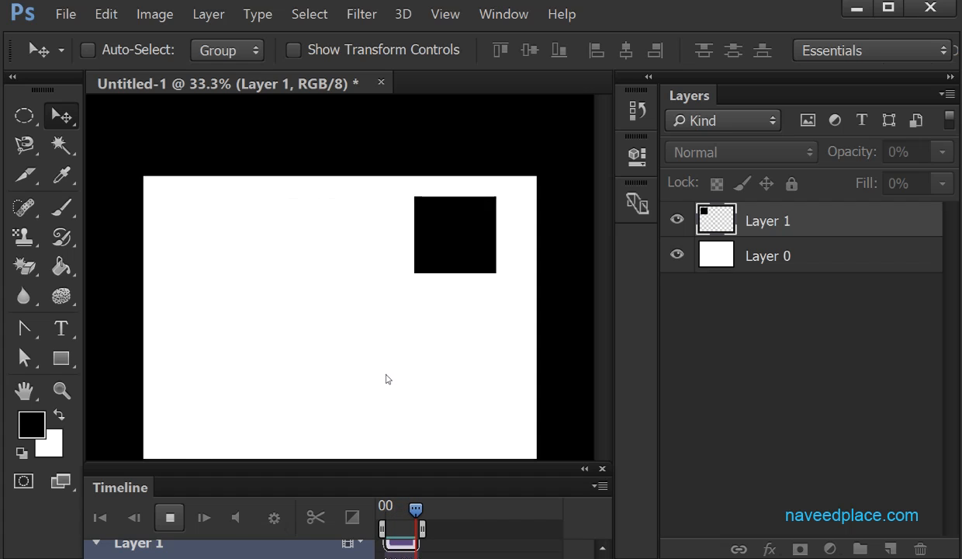
drag(422, 463, 423, 299)
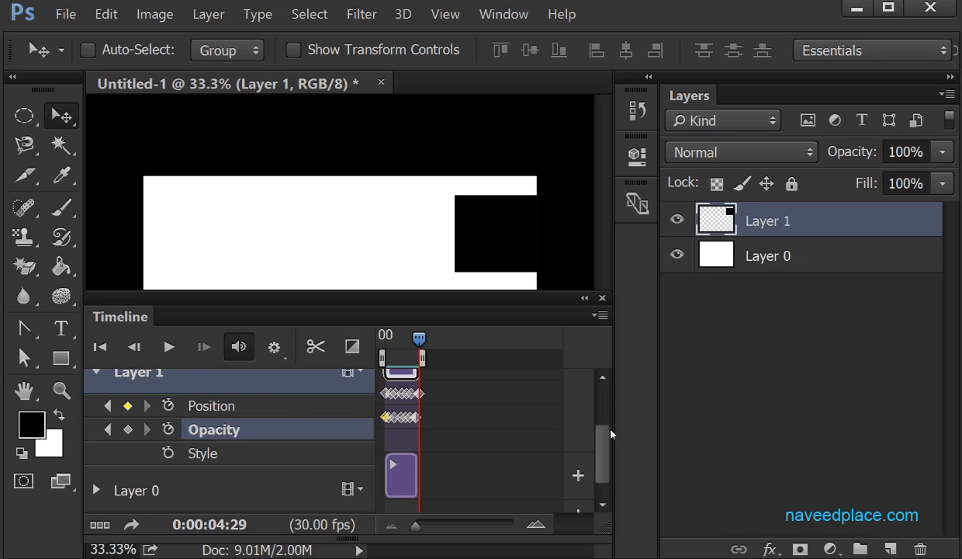
Add a Style keyframe to Layer 1 at 0:00:04:29 and expand Layer 0's animation properties in the timeline.
mouse_move(605, 458)
mouse_down()
mouse_move(588, 384)
mouse_move(588, 436)
mouse_move(607, 455)
mouse_up()
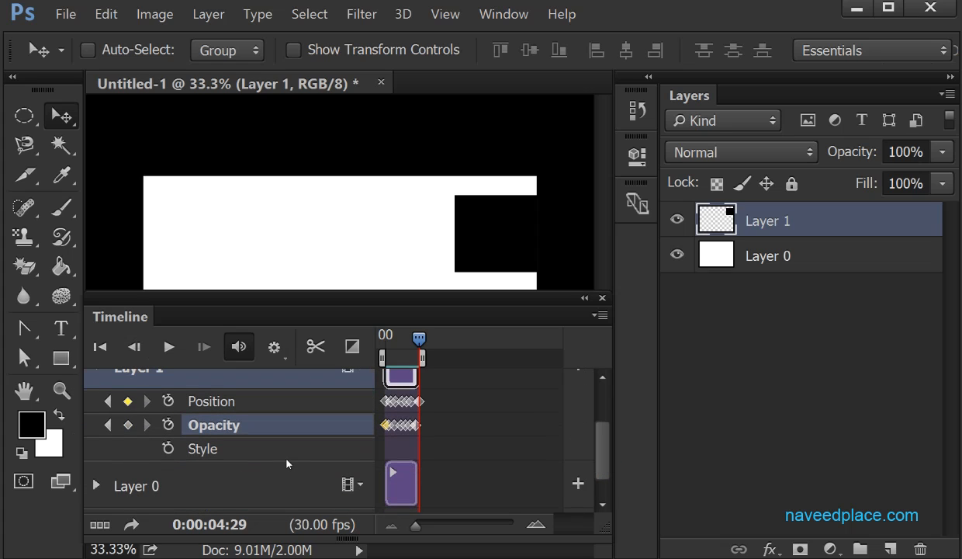
click(166, 449)
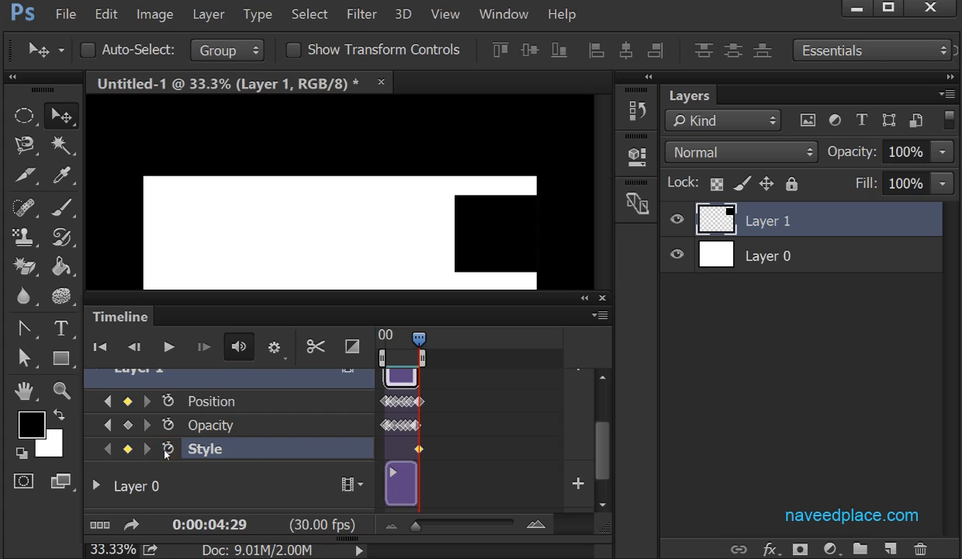
mouse_move(416, 338)
mouse_down()
mouse_move(383, 336)
mouse_move(409, 338)
mouse_up()
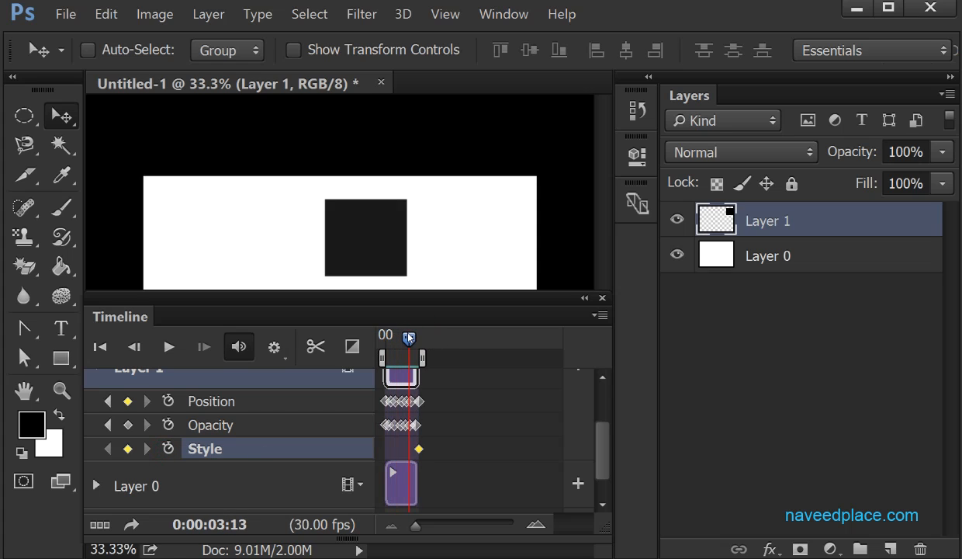
click(392, 473)
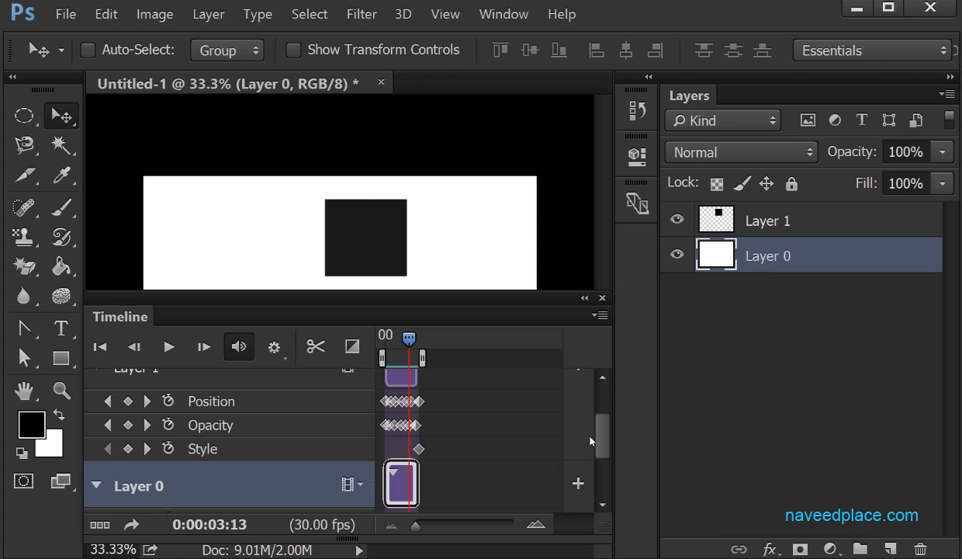
scroll(579, 423, up, 3)
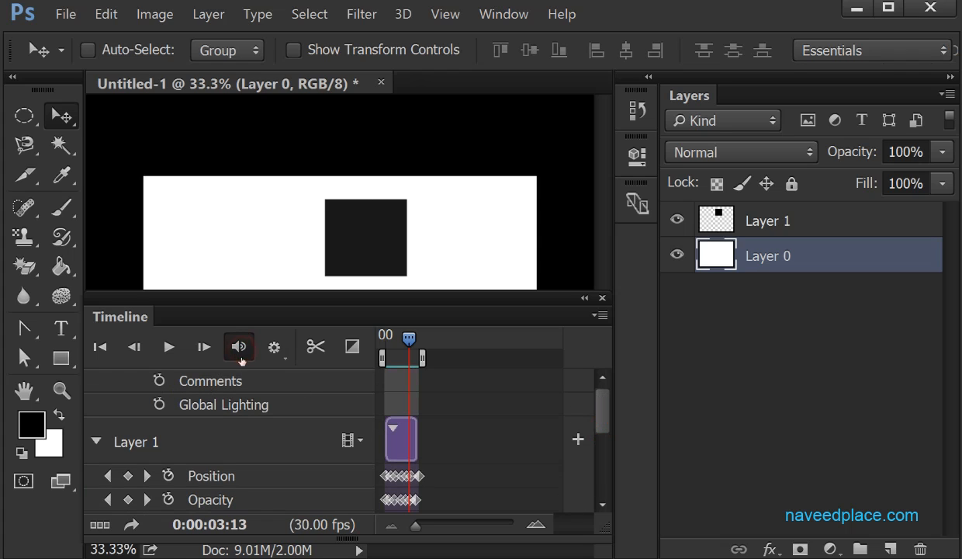
Collapse the animation properties of Layer 1 and Layer 0 in the timeline and select the Layer 0 track.
click(273, 348)
drag(467, 312, 479, 197)
drag(362, 420, 345, 507)
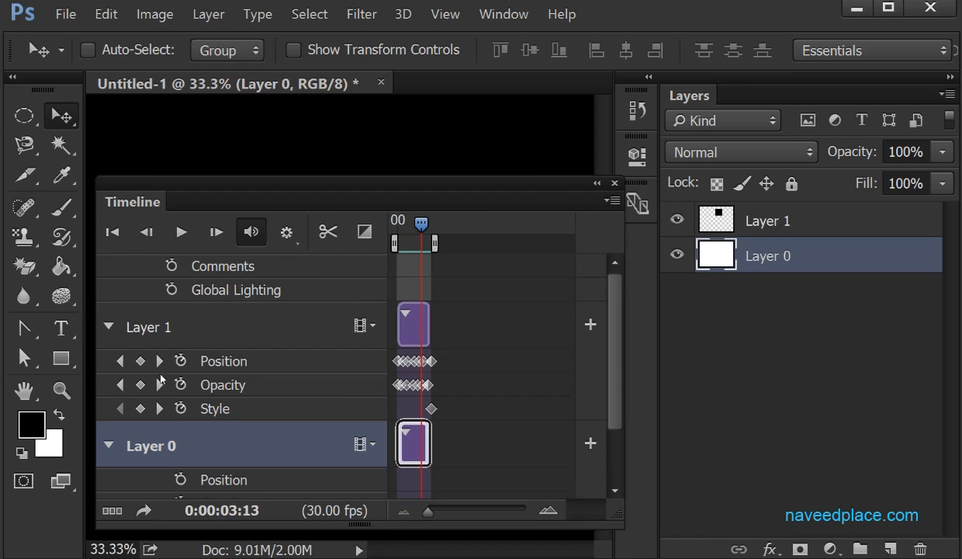
click(109, 326)
click(108, 373)
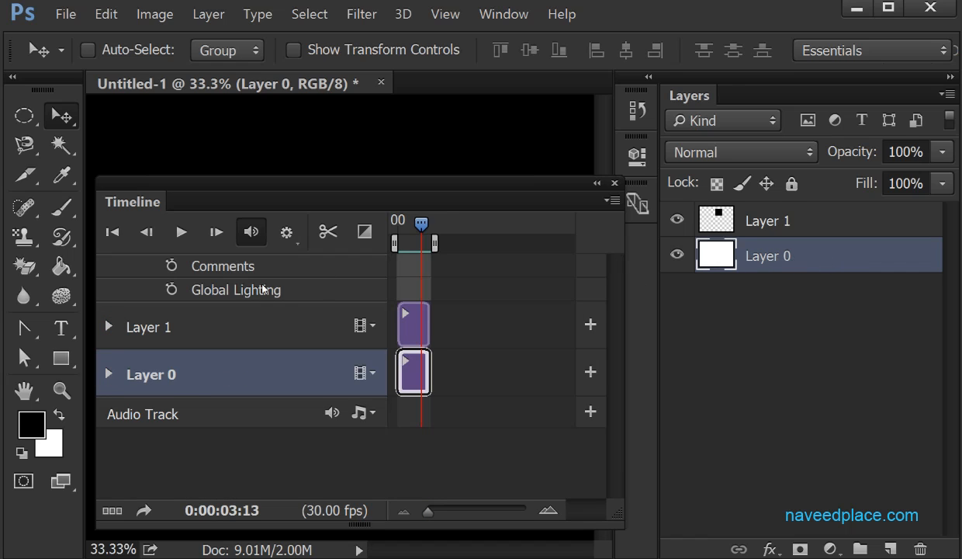
click(182, 329)
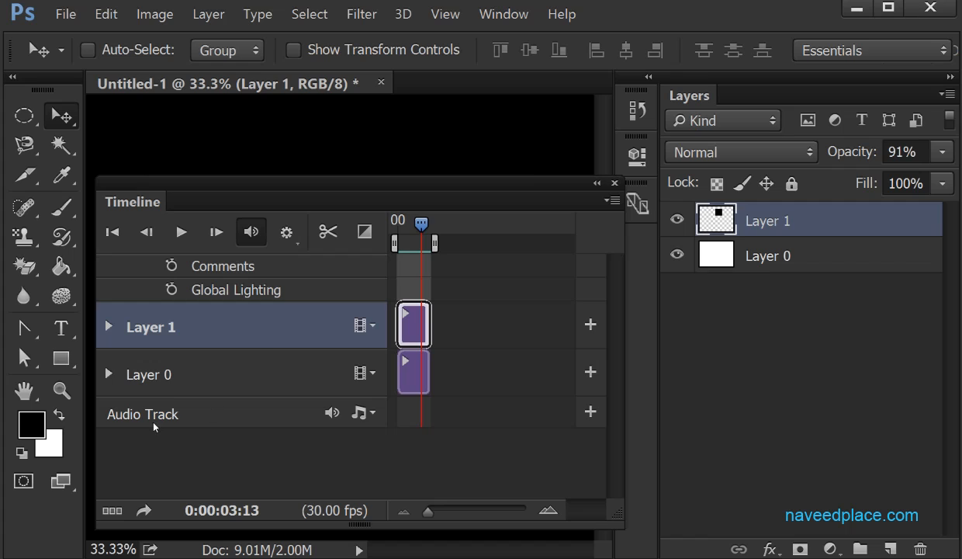
click(143, 379)
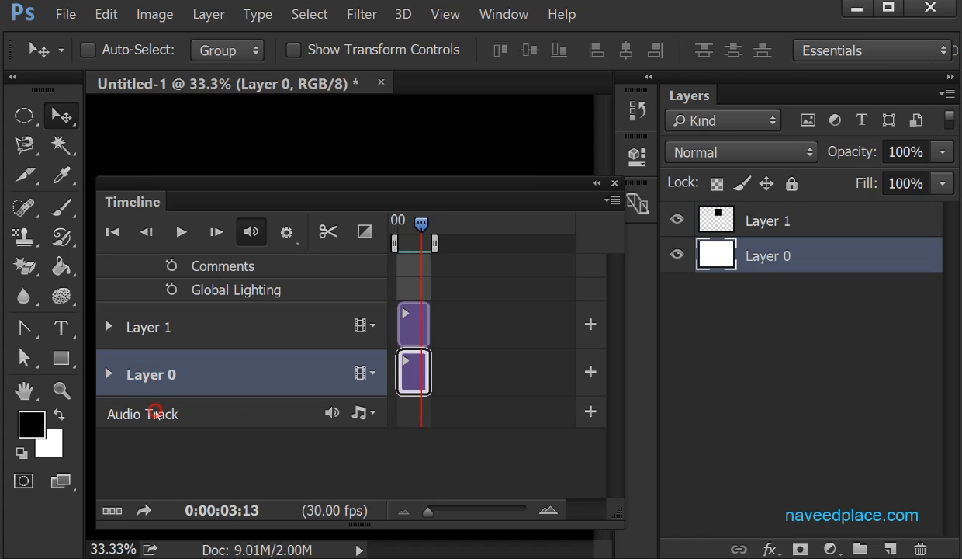
Add a second audio track to the timeline below the existing one.
click(361, 413)
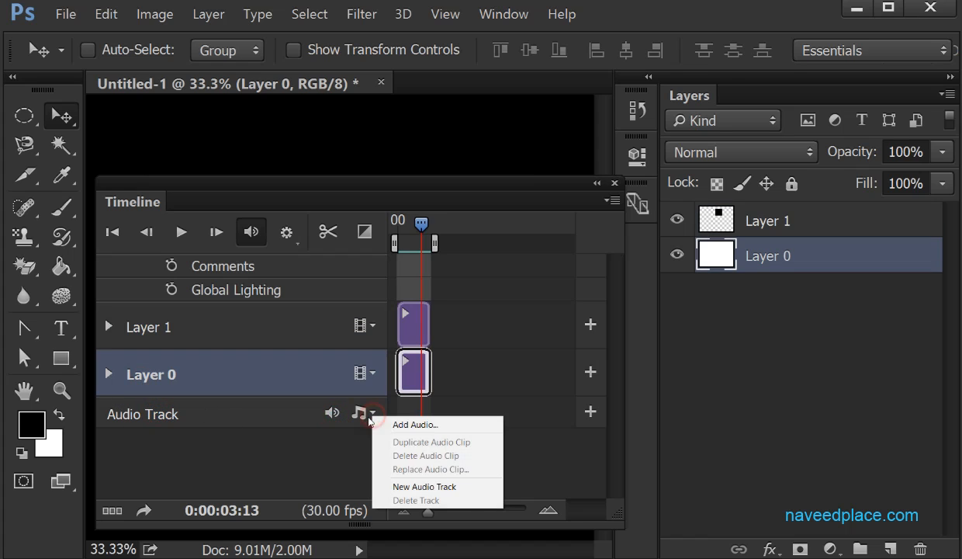
click(318, 463)
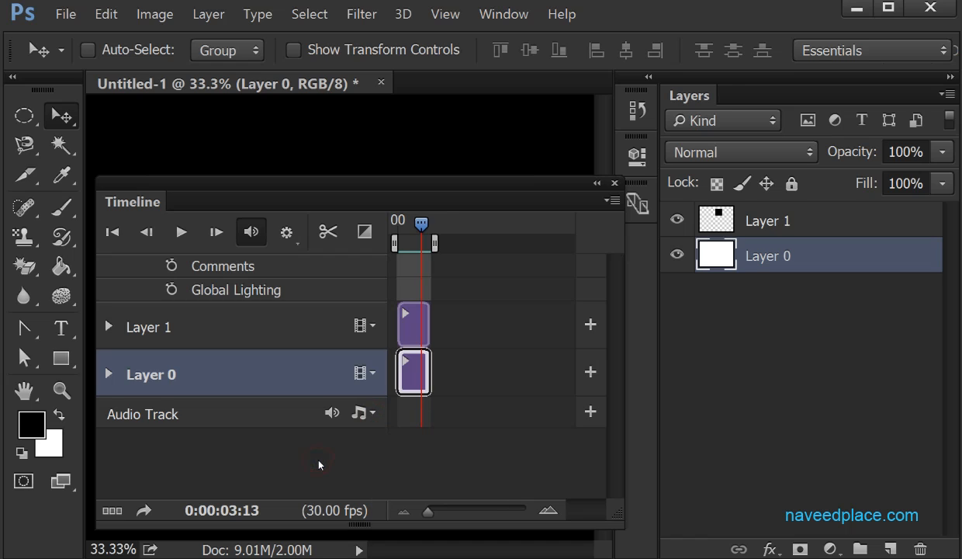
click(372, 415)
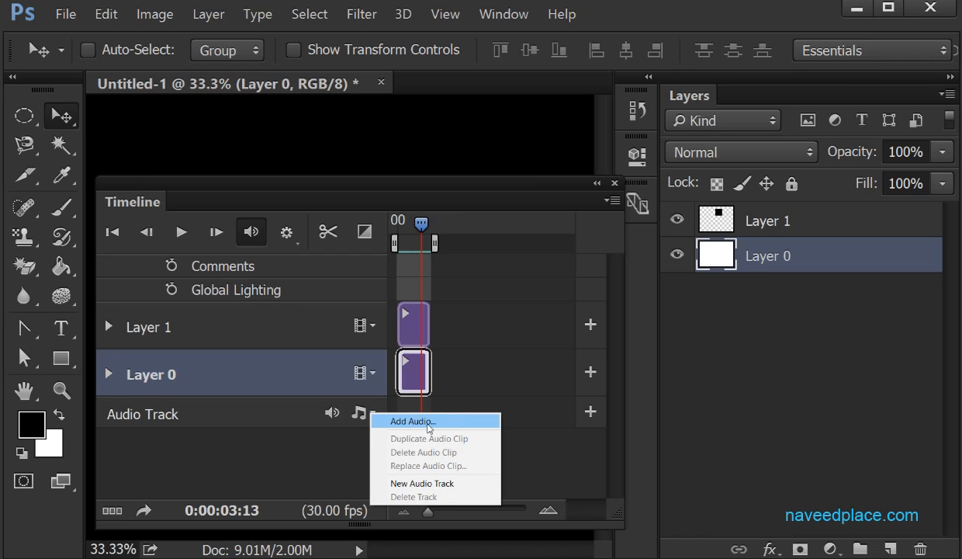
click(401, 482)
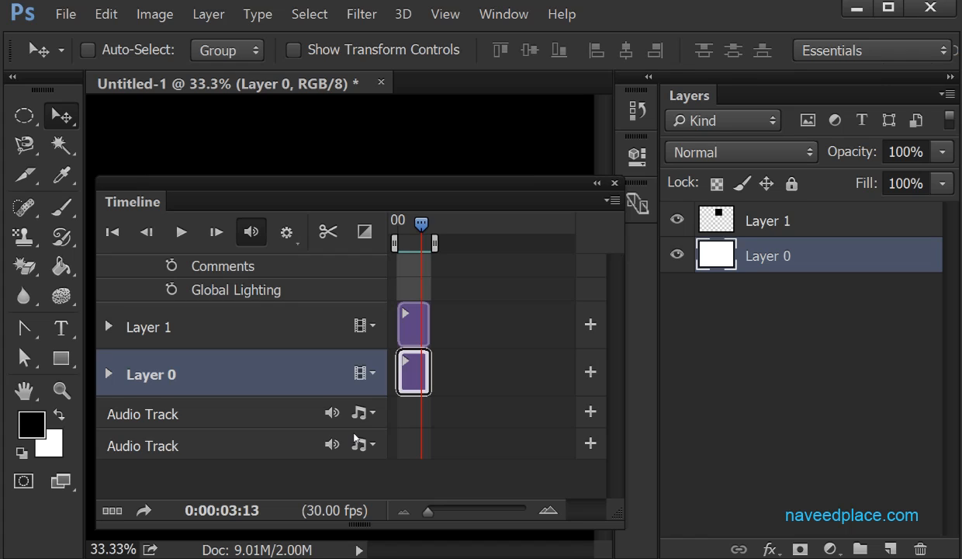
click(364, 412)
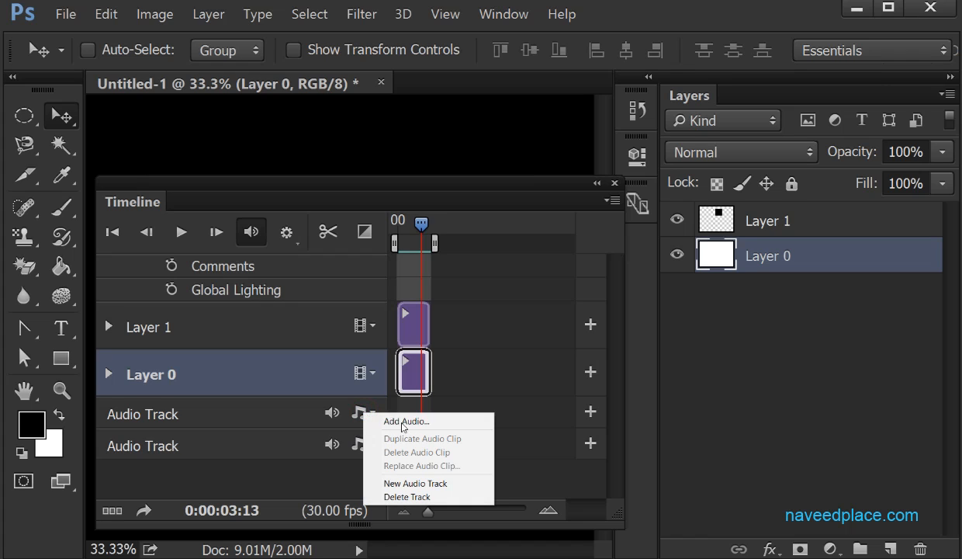
click(429, 421)
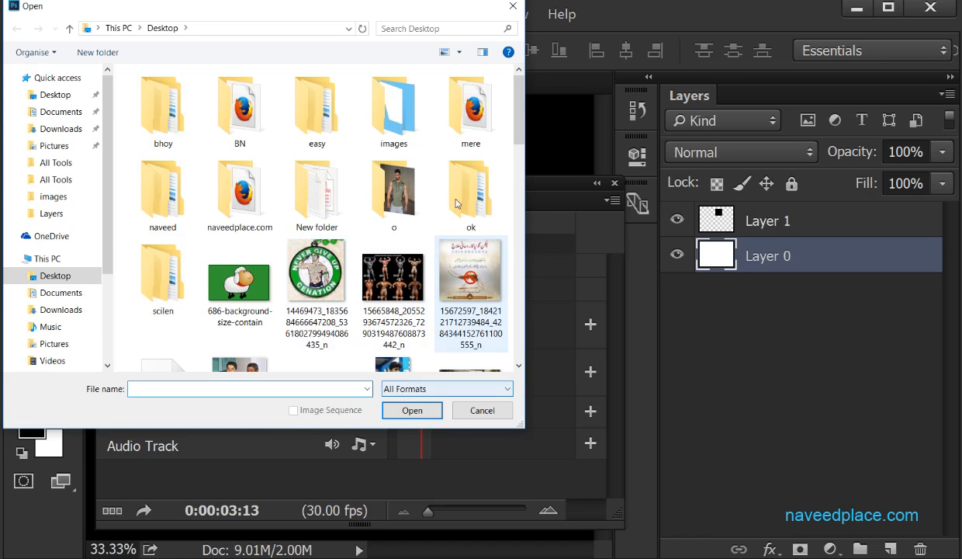
scroll(501, 272, down, 10)
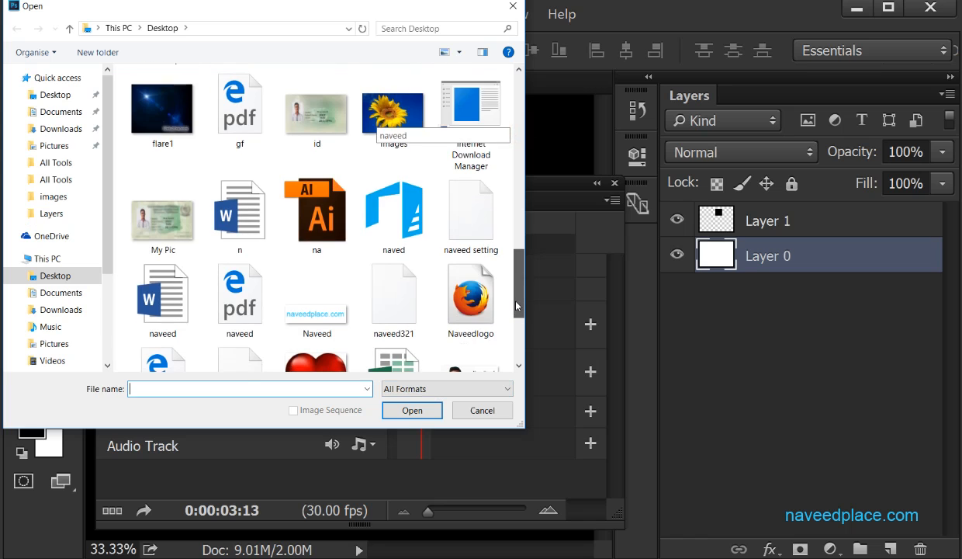
click(483, 411)
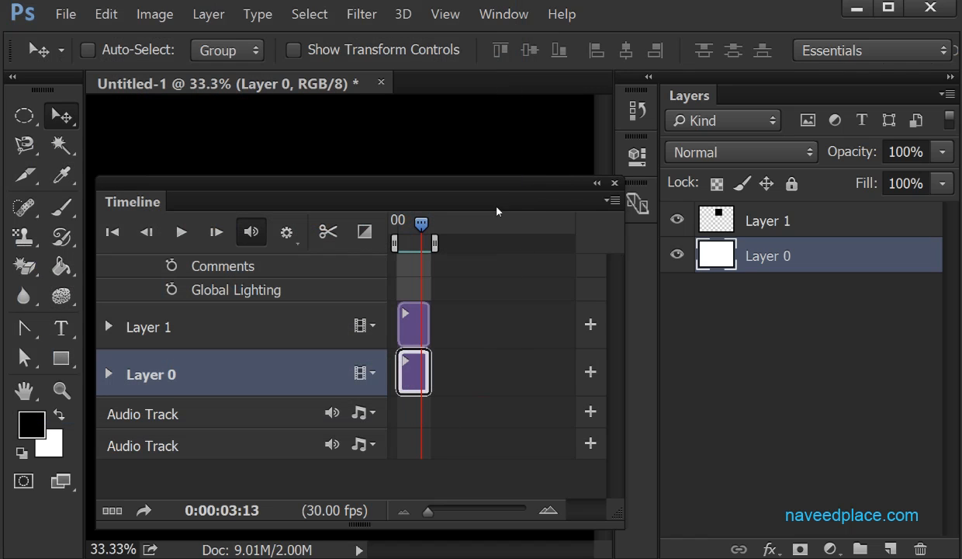
Scrub the playhead to 0:00:01:28 and enlarge the timeline's time scale so the clips show wider.
drag(497, 210, 492, 433)
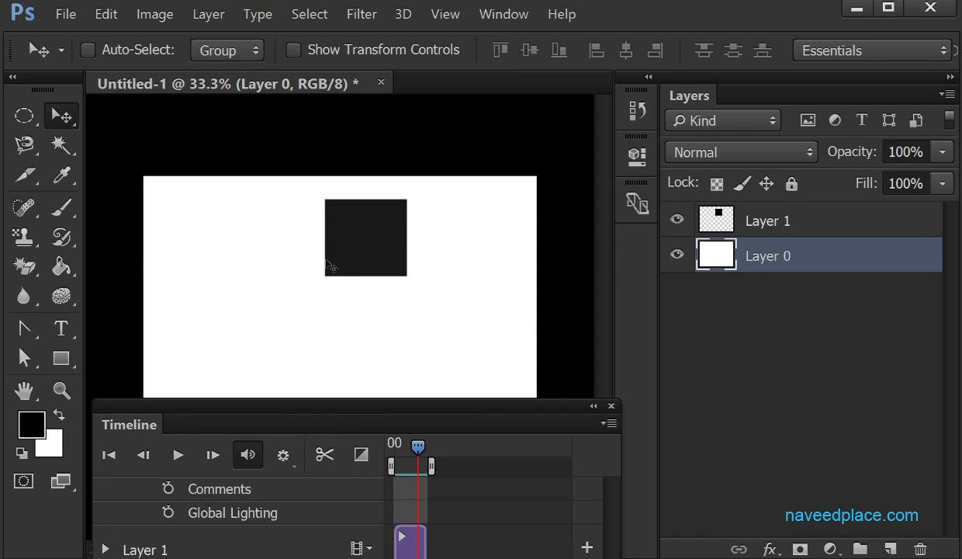
drag(413, 448, 390, 223)
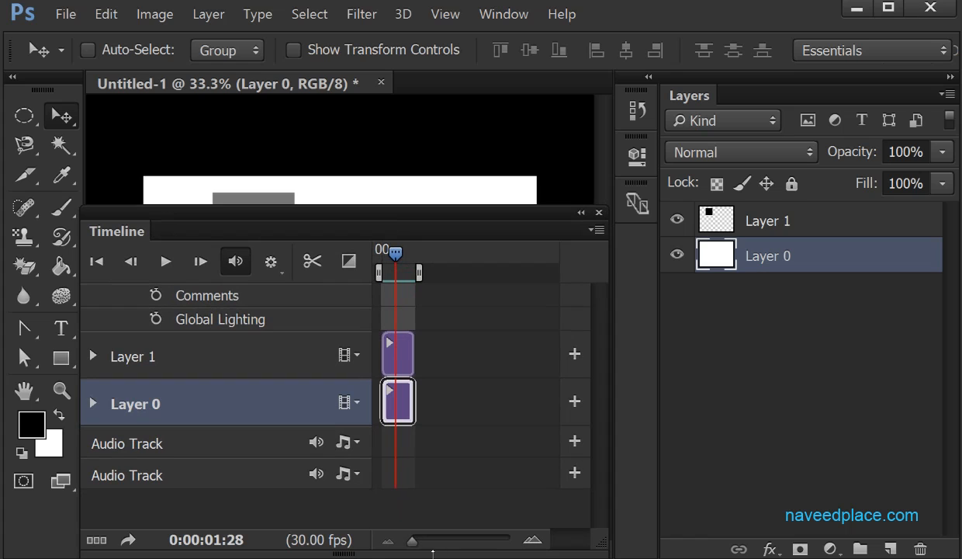
mouse_move(412, 538)
mouse_down()
mouse_move(434, 538)
mouse_move(400, 538)
mouse_move(426, 538)
mouse_up()
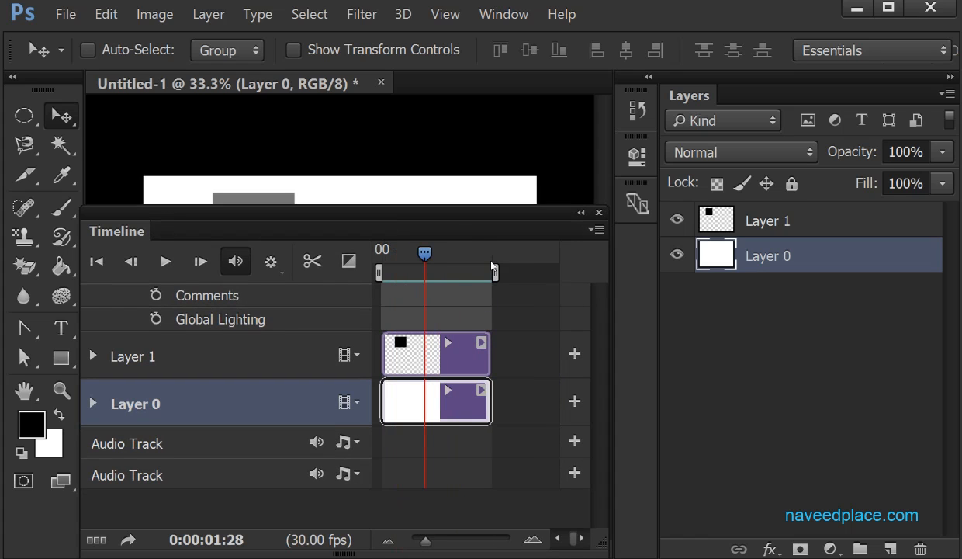
Shorten the timeline's work area by moving its end marker closer to the playhead.
drag(495, 271, 516, 271)
drag(436, 232, 439, 374)
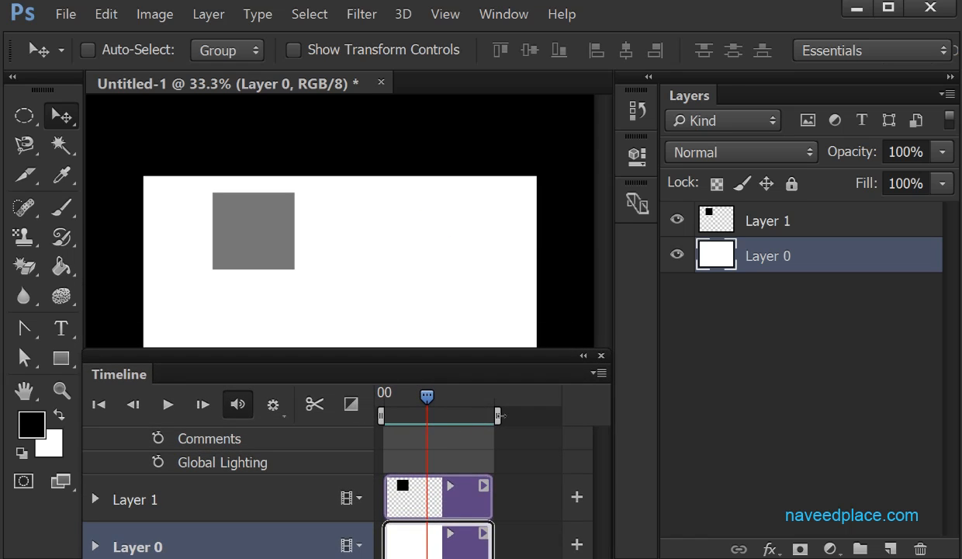
drag(482, 357, 461, 143)
drag(382, 476, 390, 383)
drag(428, 141, 414, 385)
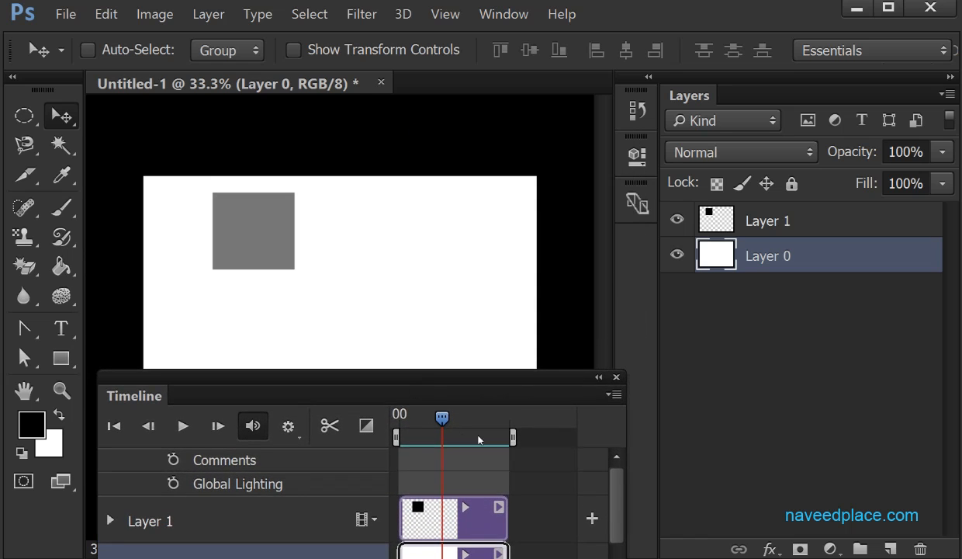
mouse_move(515, 437)
mouse_down()
mouse_move(407, 436)
mouse_move(516, 430)
mouse_up()
mouse_move(512, 437)
mouse_down()
mouse_move(440, 437)
mouse_move(513, 437)
mouse_up()
mouse_move(512, 436)
mouse_down()
mouse_move(406, 436)
mouse_move(503, 438)
mouse_up()
drag(513, 435, 477, 439)
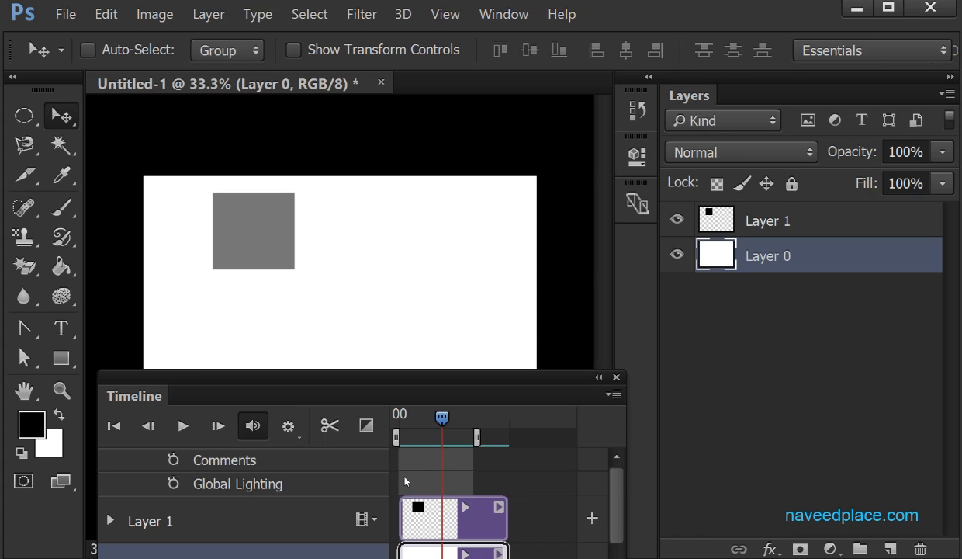
Move the playhead to 0:00:01:19 and end the work area at that point.
drag(476, 436, 436, 418)
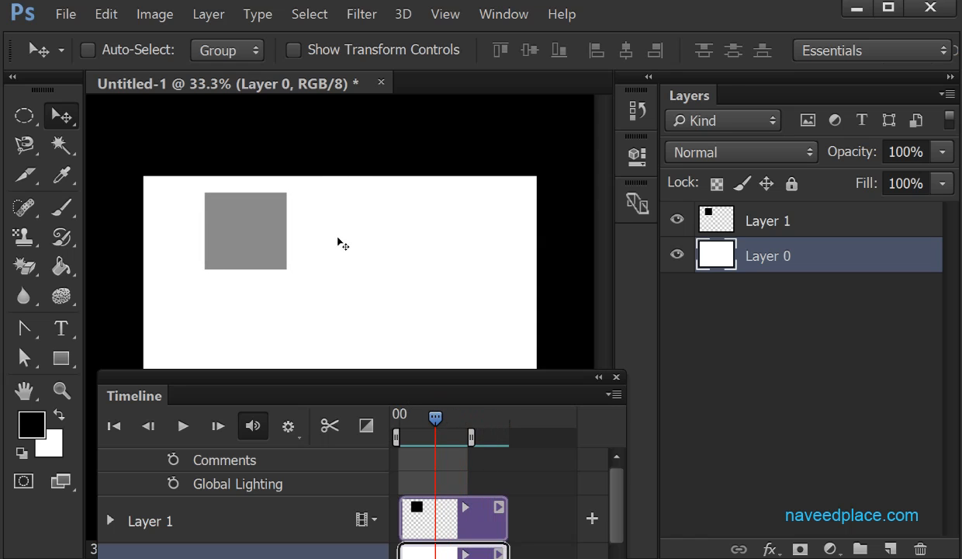
click(405, 377)
drag(404, 377, 383, 270)
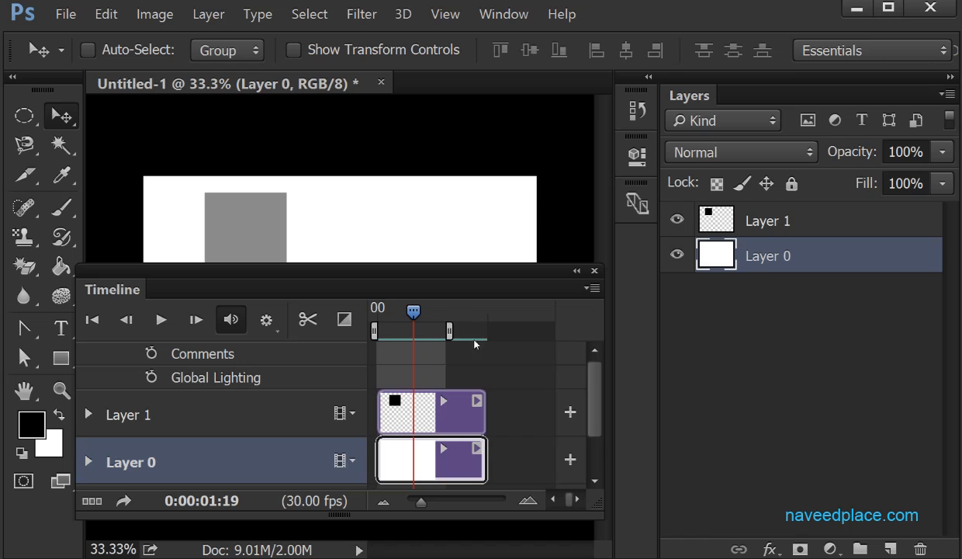
drag(450, 330, 419, 330)
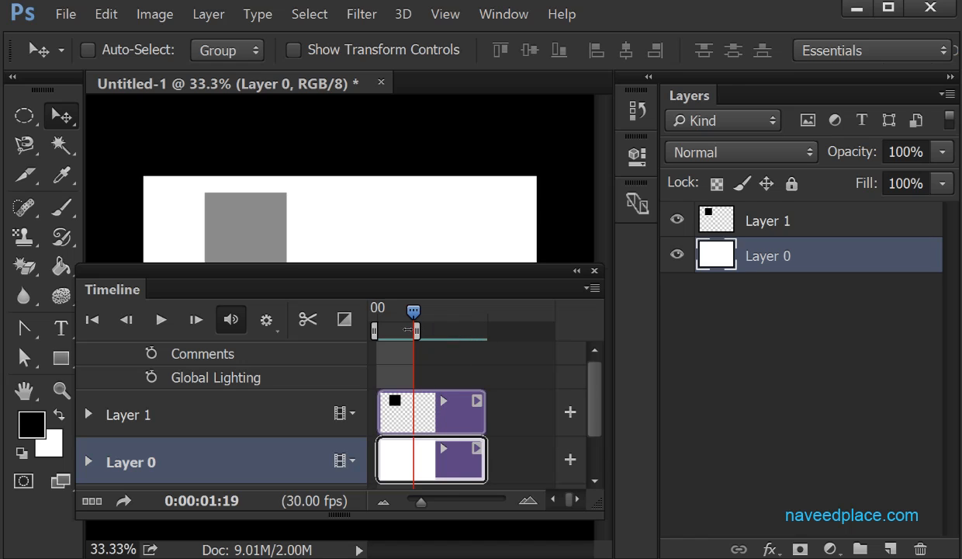
Dismiss the crash report dialog for the stopped program.
click(391, 322)
click(478, 402)
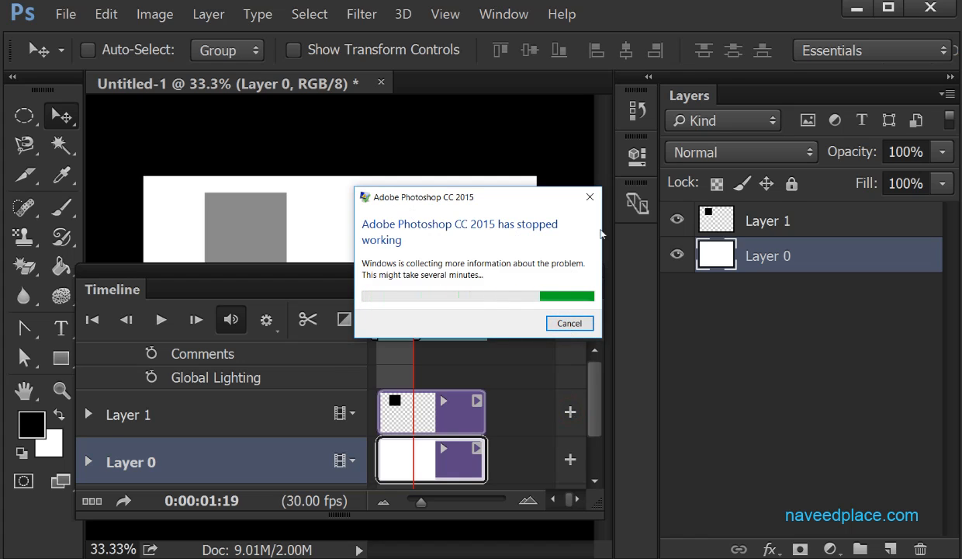
click(591, 199)
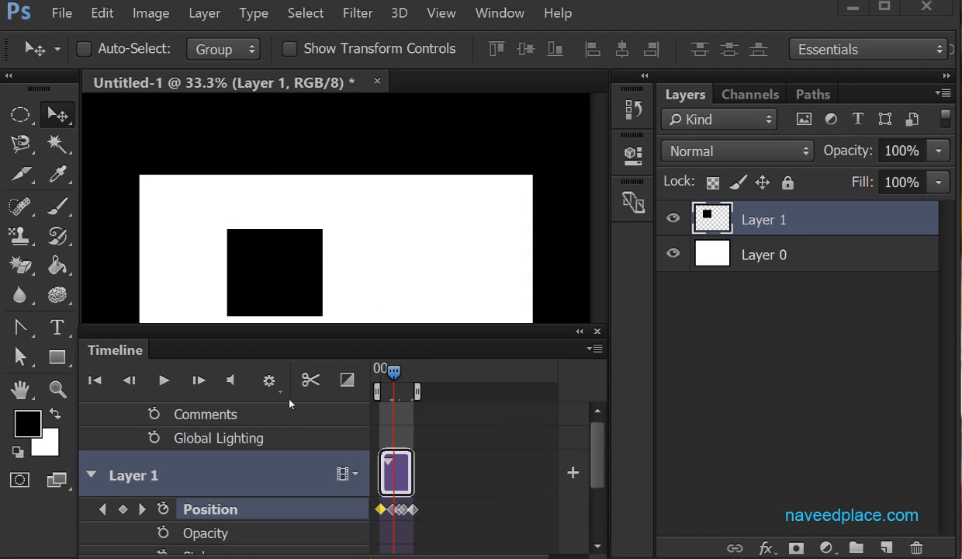
Try splitting the Layer 1 clip at 0:00:02:10 and undo the split.
drag(393, 373, 400, 373)
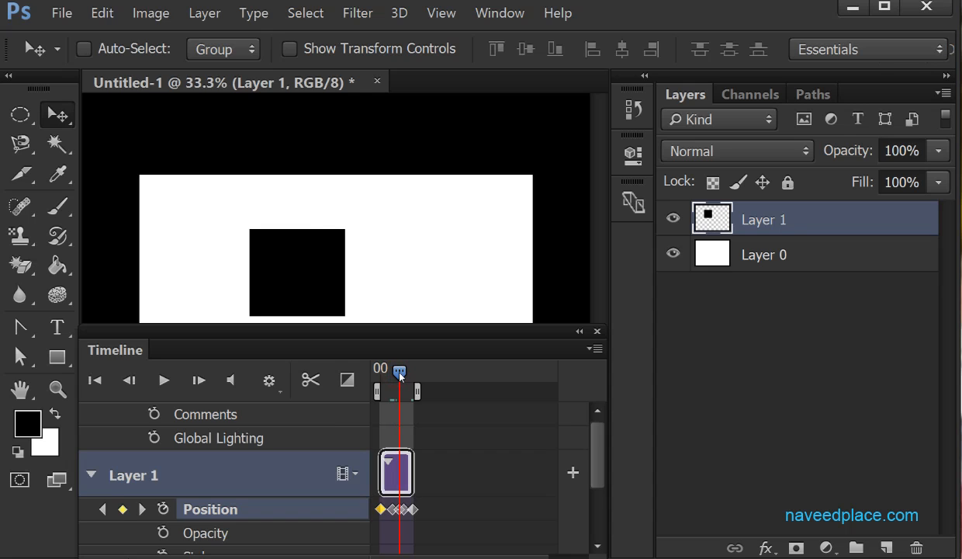
click(400, 374)
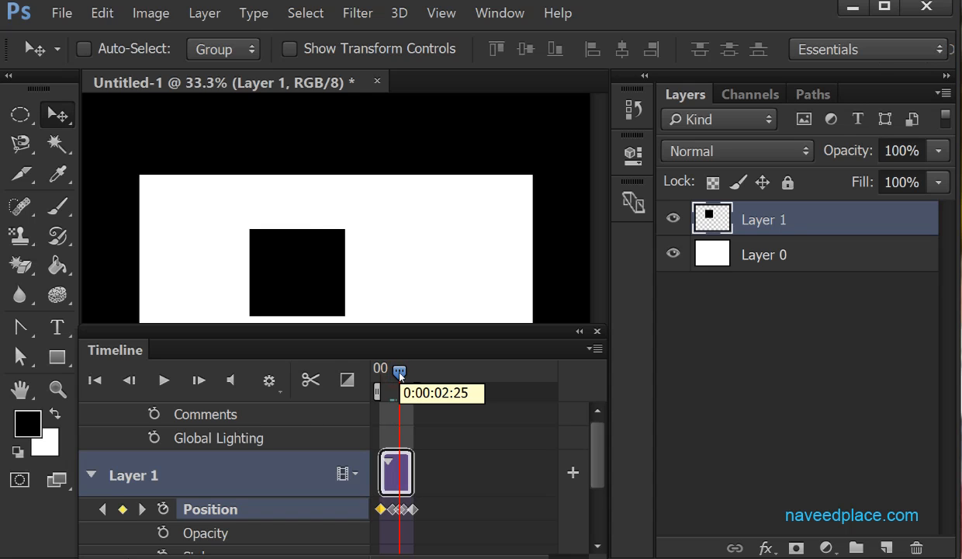
drag(400, 373, 396, 373)
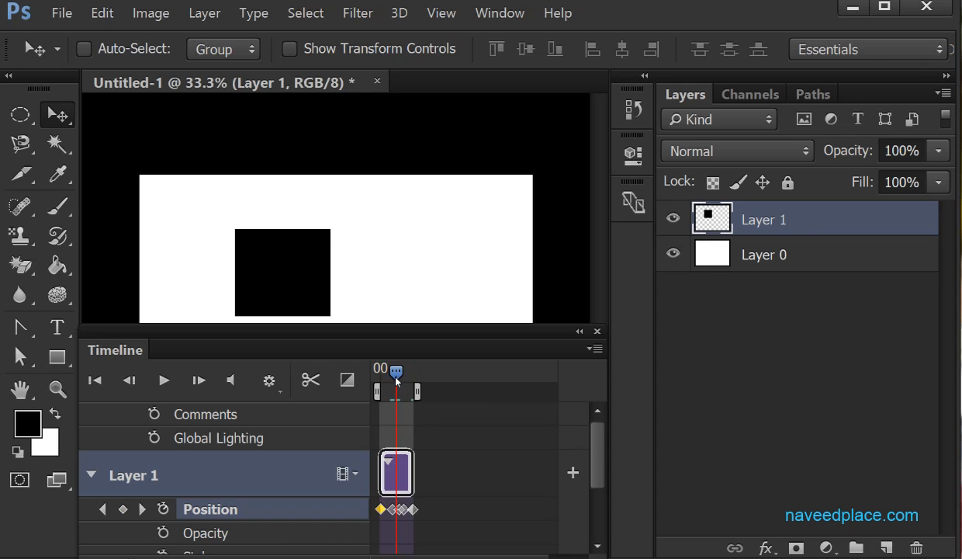
drag(410, 344, 412, 277)
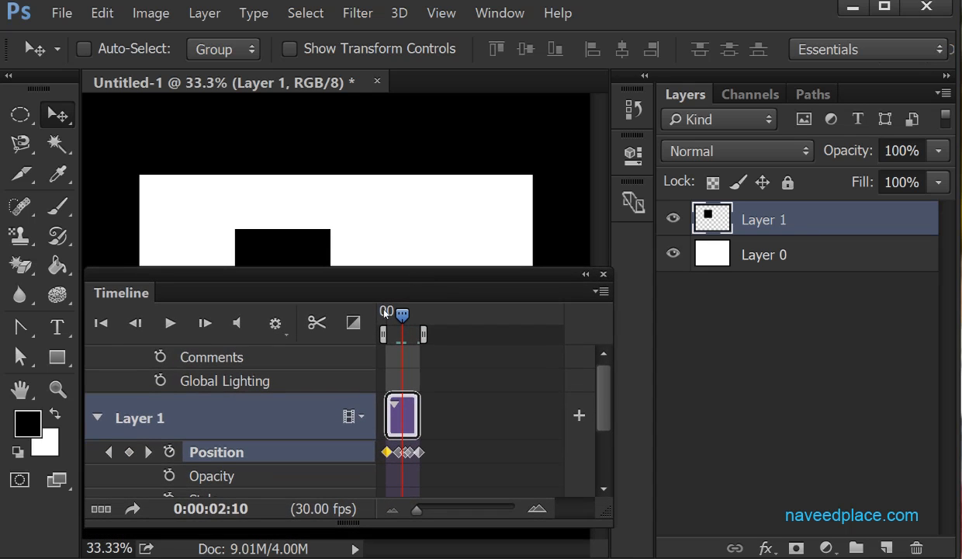
click(310, 320)
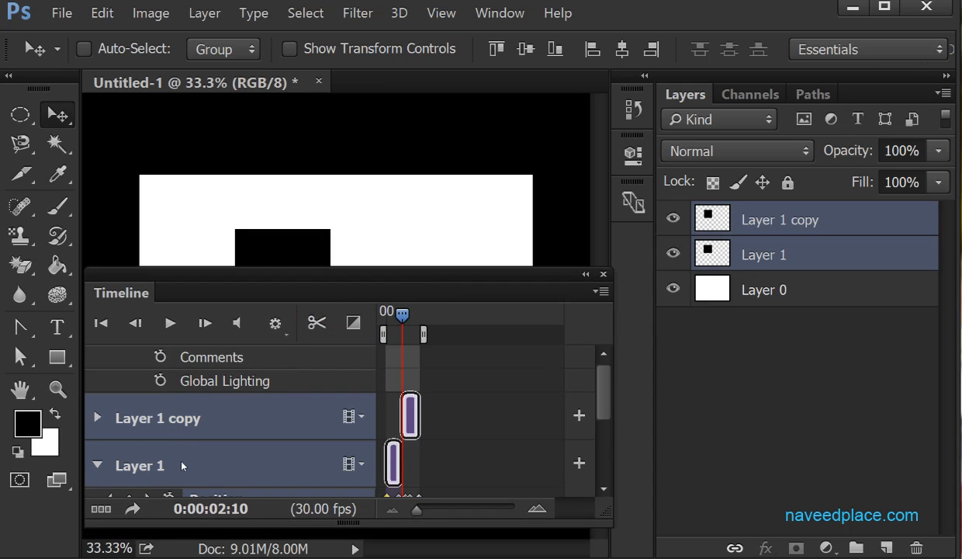
key(ctrl+z)
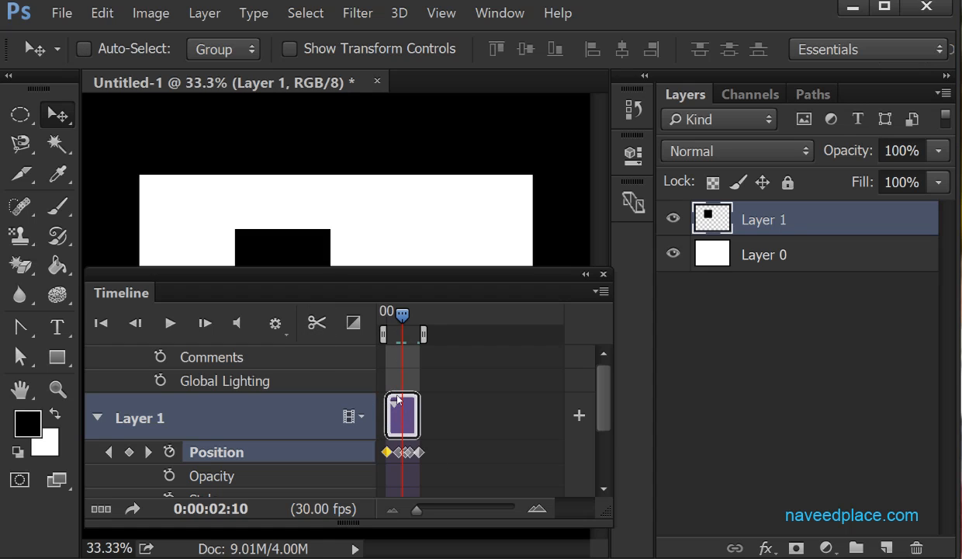
Try splitting the Layer 1 clip at 0:00:03:00 and undo the split.
drag(404, 316, 407, 313)
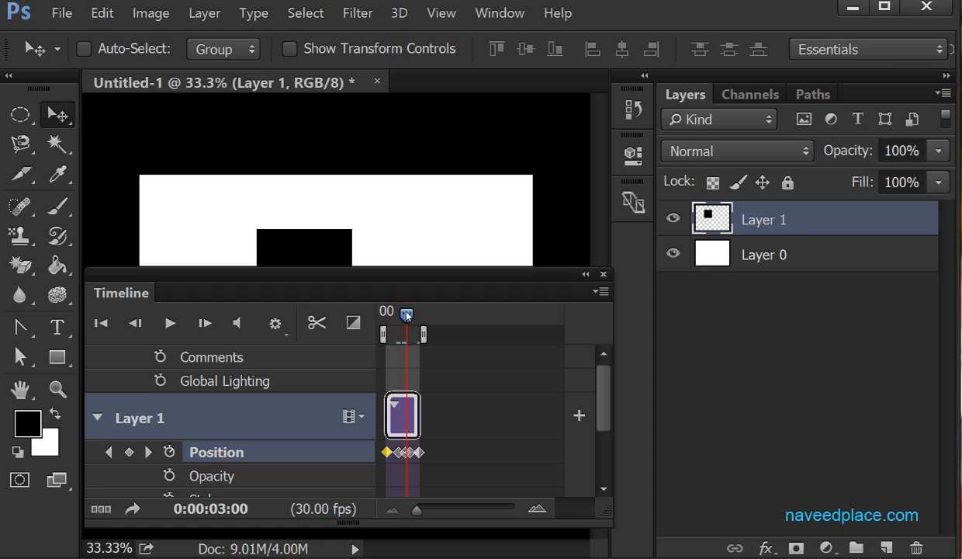
click(317, 322)
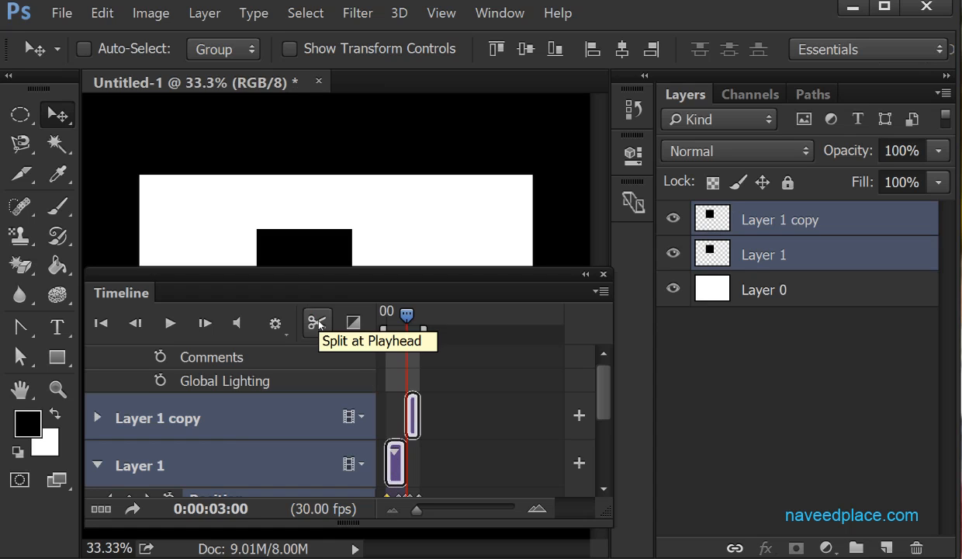
key(ctrl+z)
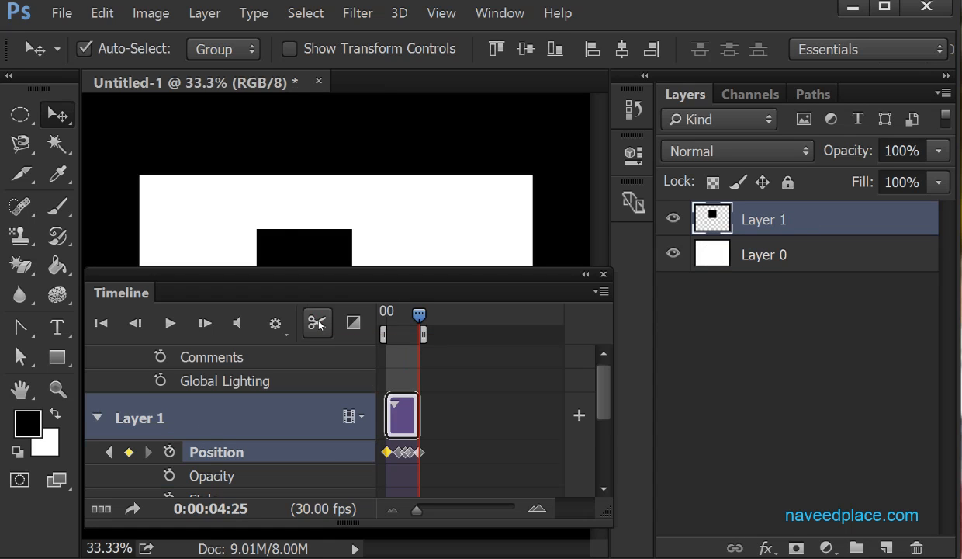
Try splitting the Layer 1 clip at 0:00:03:15, and scrub the playhead to 0:00:02:20.
drag(425, 317, 416, 316)
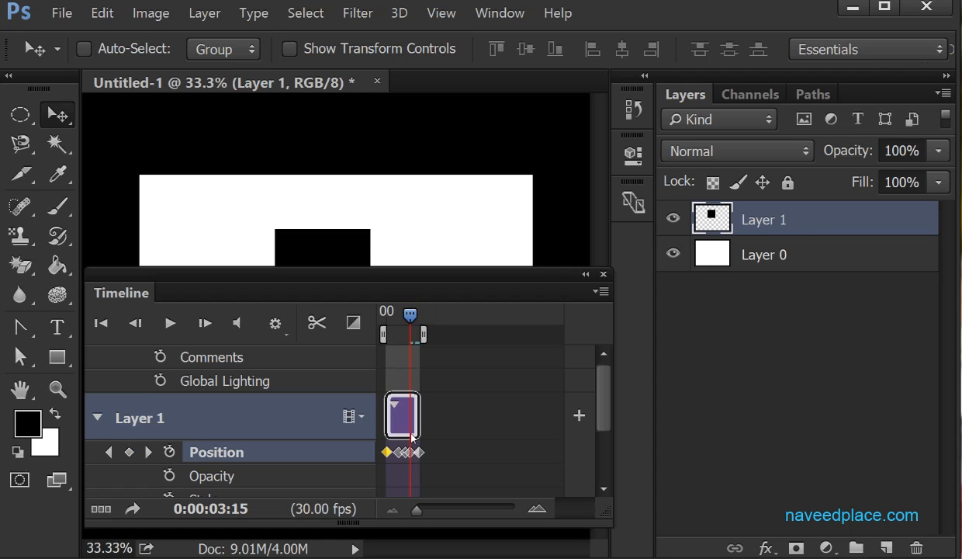
click(315, 327)
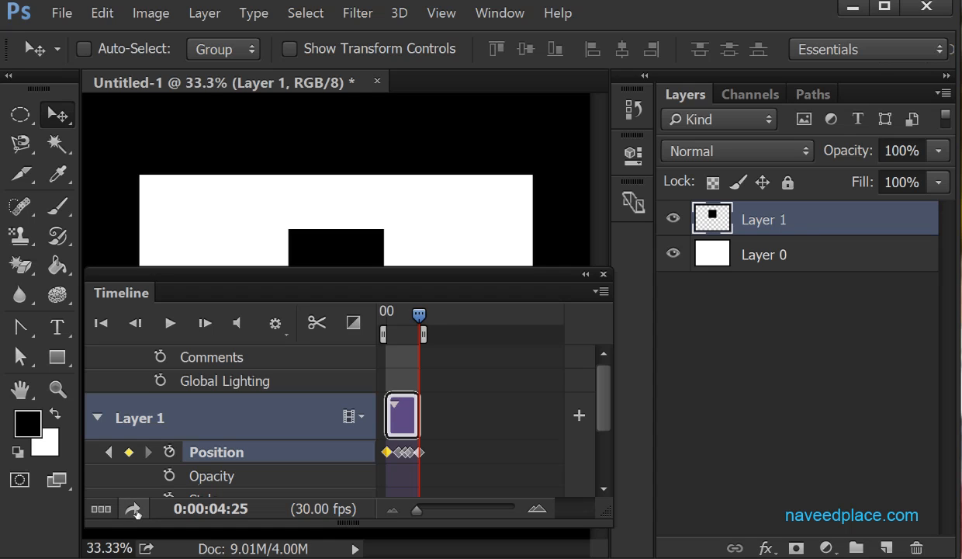
mouse_move(418, 315)
mouse_down()
mouse_move(385, 314)
mouse_move(405, 319)
mouse_up()
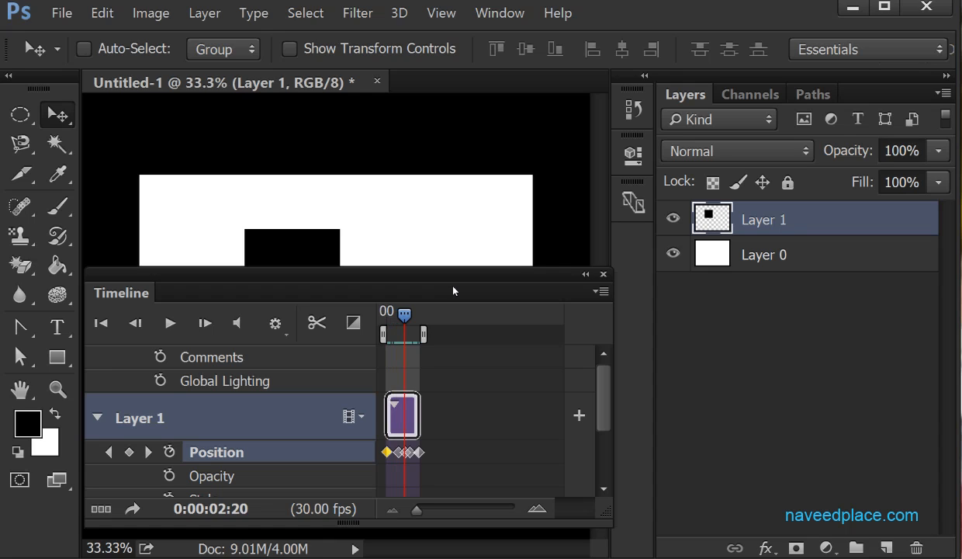
Convert the video timeline to a frame animation, accepting the loss of keyframes, and switch it back to a video timeline.
click(136, 509)
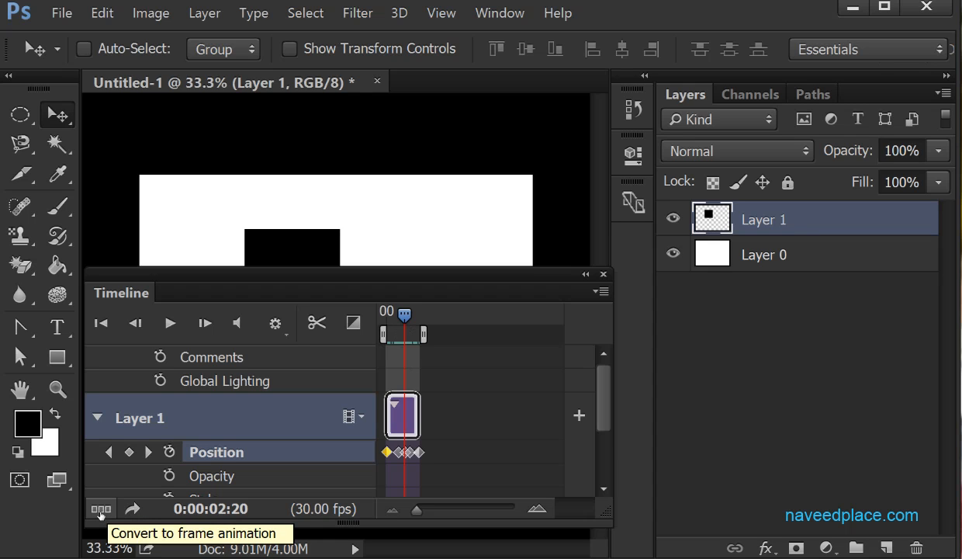
click(101, 513)
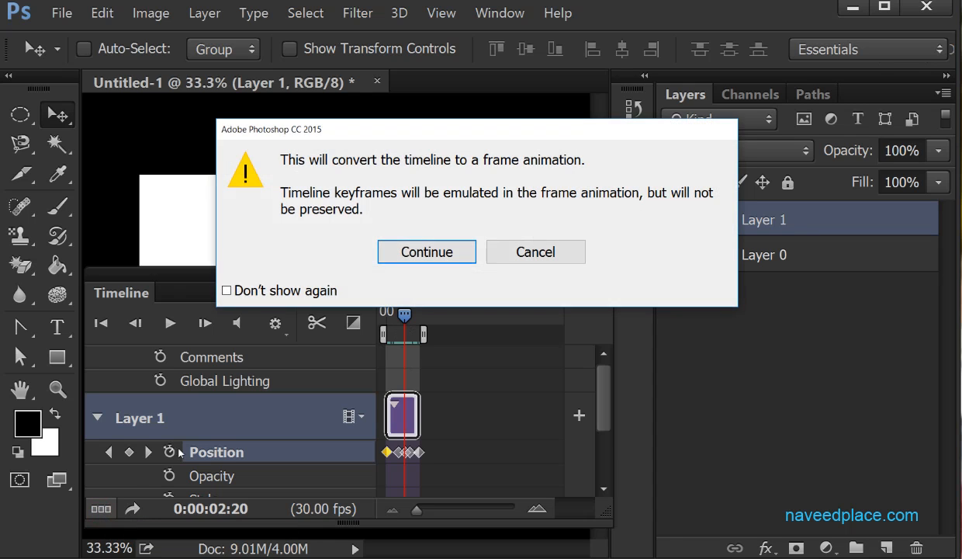
click(420, 253)
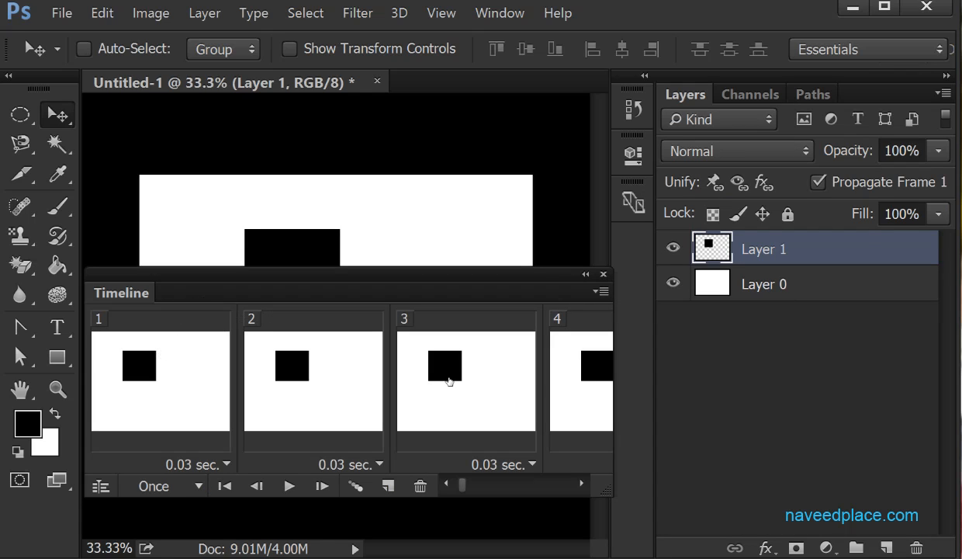
click(102, 487)
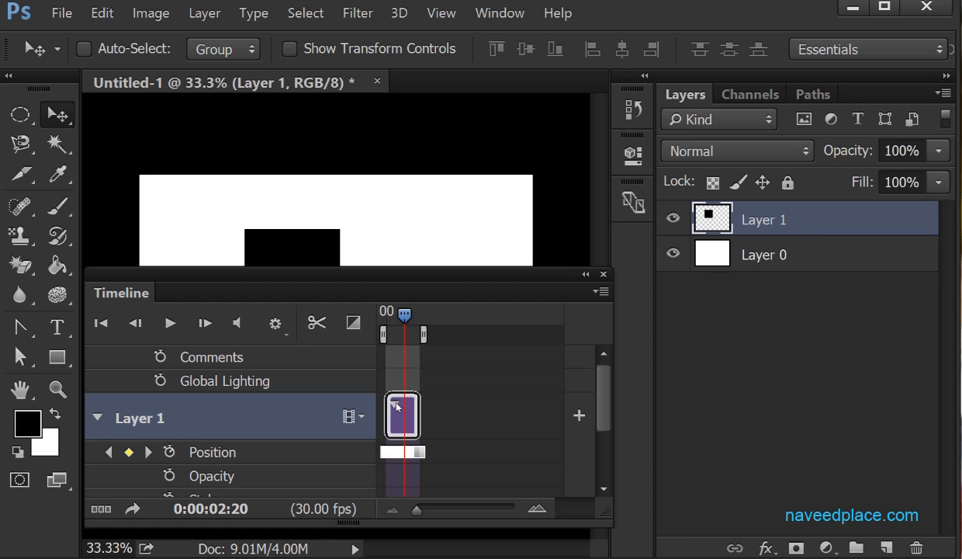
Convert the timeline to a frame animation again and look at frames 1 to 4.
click(106, 509)
click(427, 247)
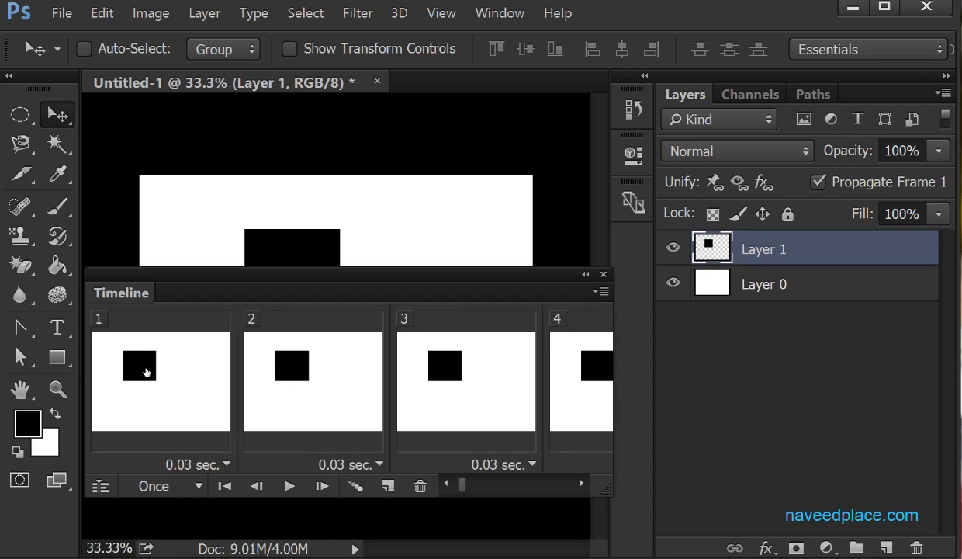
click(147, 372)
click(264, 370)
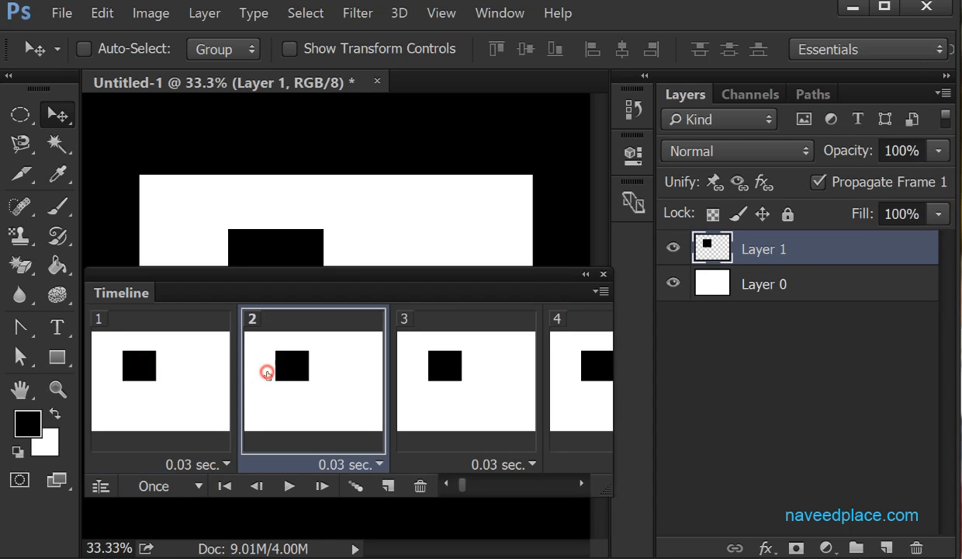
click(469, 388)
click(579, 379)
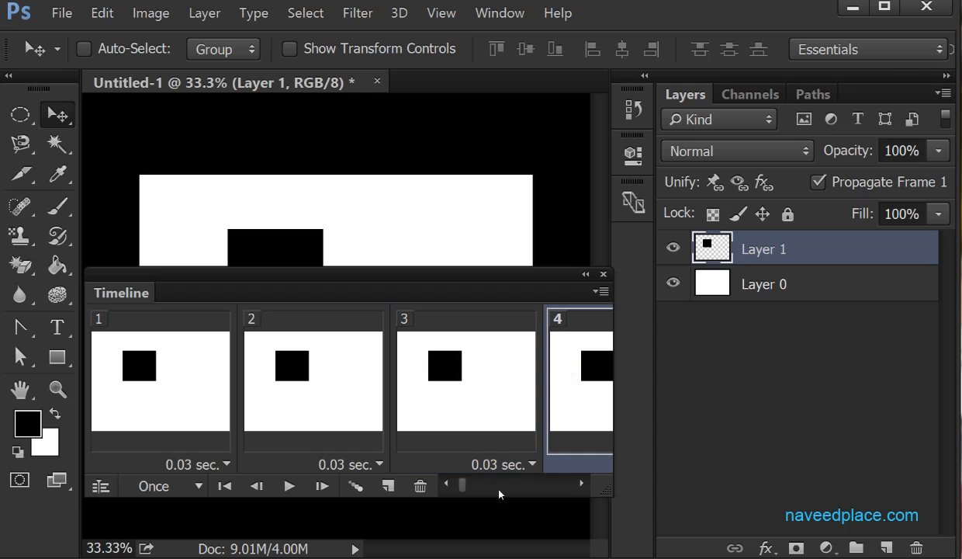
Look at frames 13 and 14 of the frame animation and convert it back to a video timeline.
mouse_move(468, 487)
mouse_down()
mouse_move(479, 485)
mouse_move(469, 486)
mouse_up()
click(333, 361)
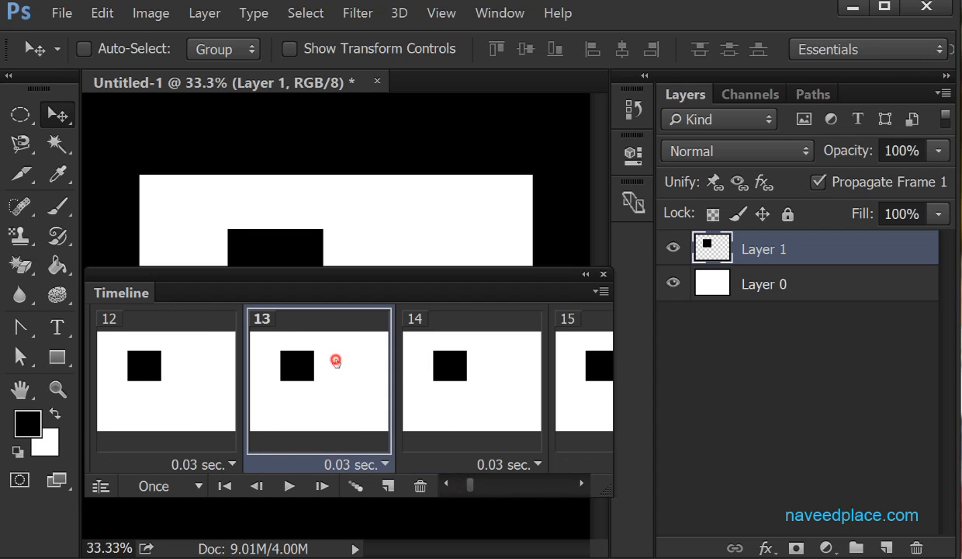
click(434, 358)
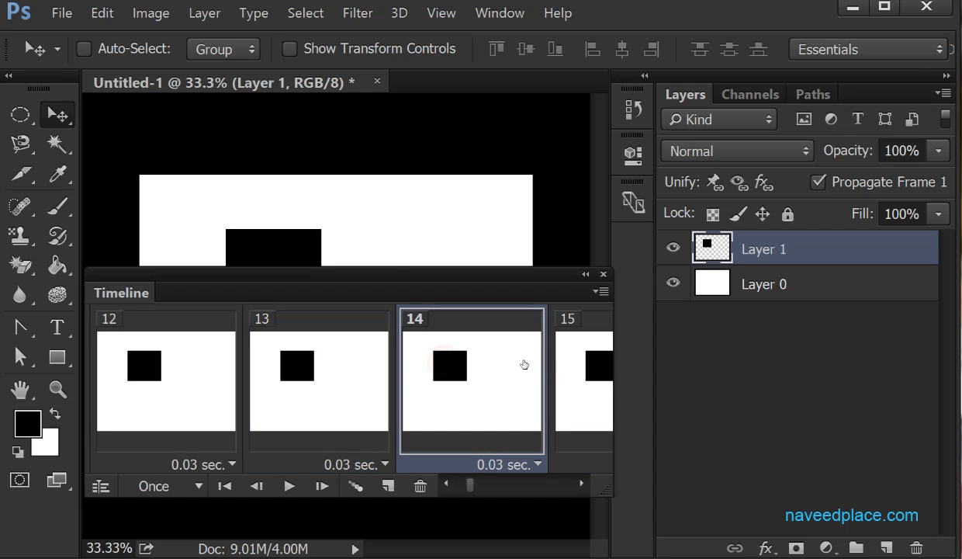
click(101, 486)
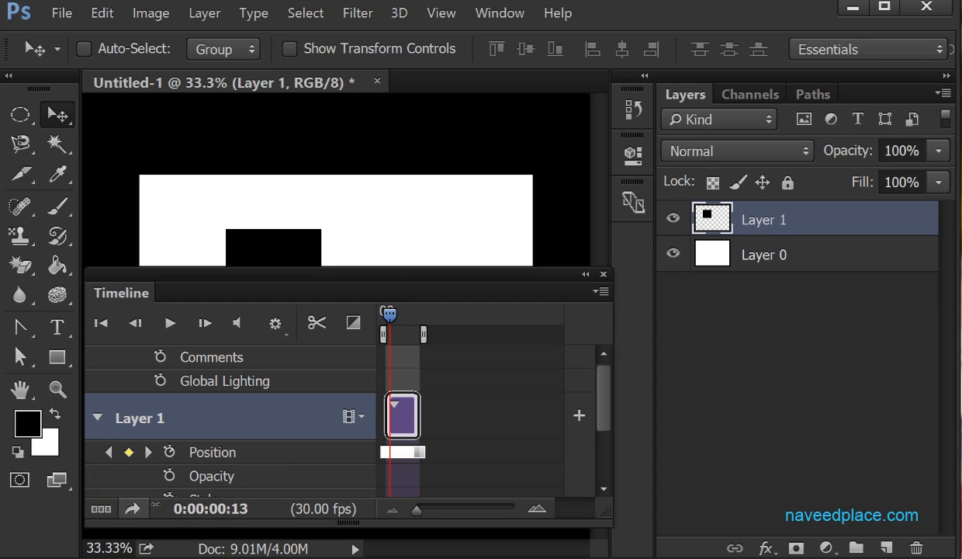
Return the playhead to 0:00:00:00 and lower the Timeline panel to uncover the black square on the canvas.
click(354, 323)
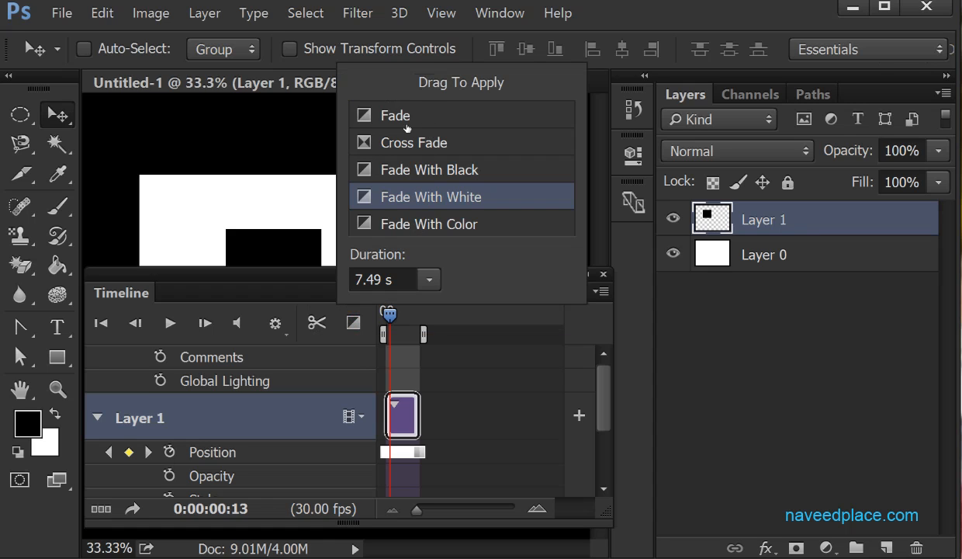
drag(391, 316, 379, 321)
click(354, 322)
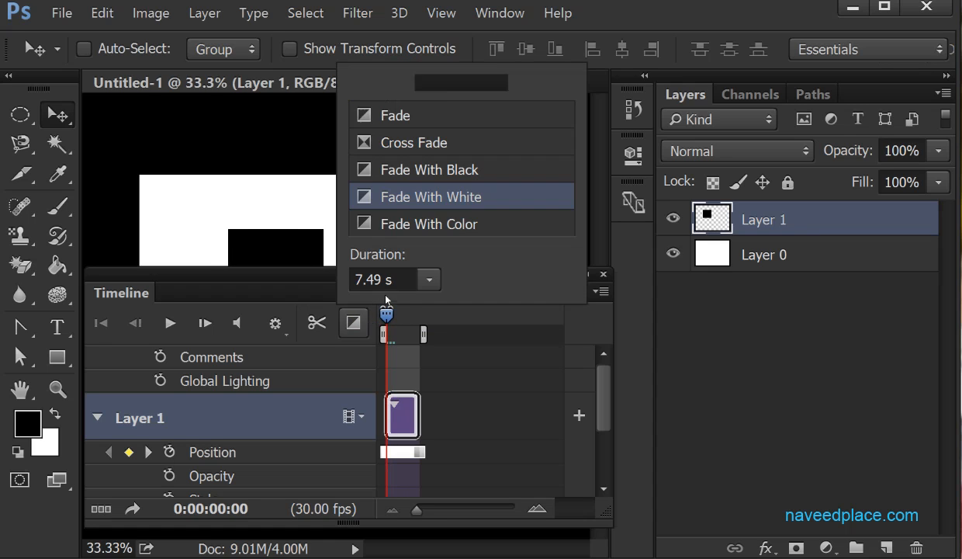
click(298, 284)
drag(299, 284, 297, 423)
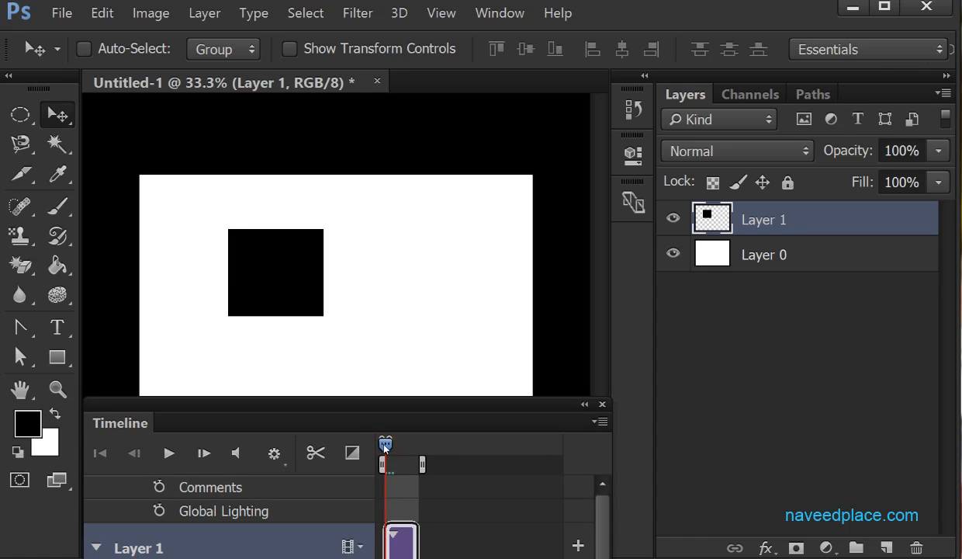
mouse_move(385, 449)
mouse_down()
mouse_move(394, 449)
mouse_move(374, 448)
mouse_up()
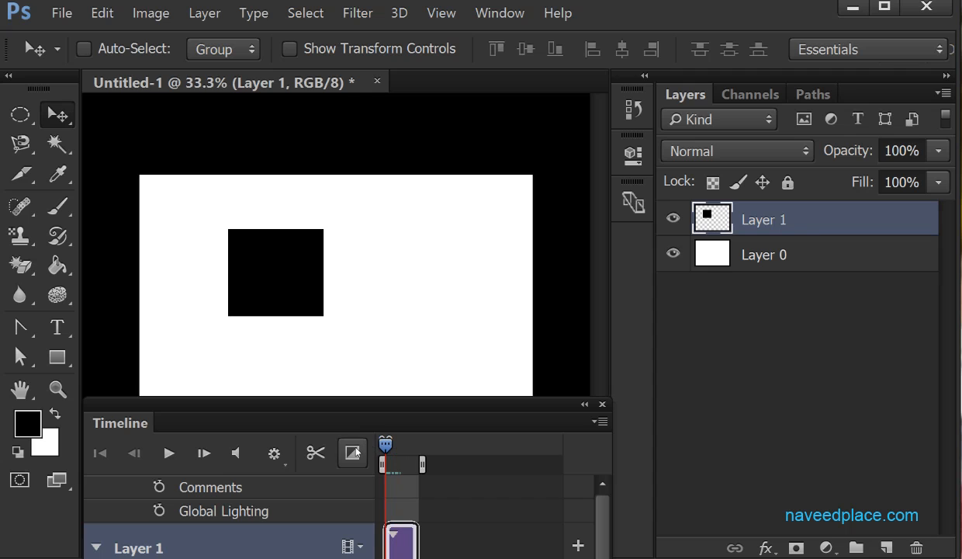
Try to apply the Cross Fade transition to the start of the Layer 1 clip.
click(354, 453)
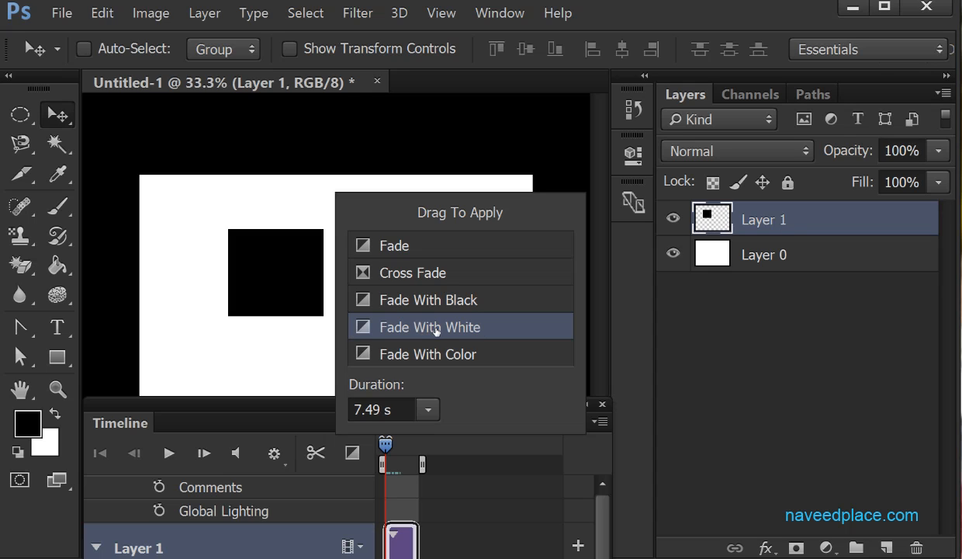
click(381, 274)
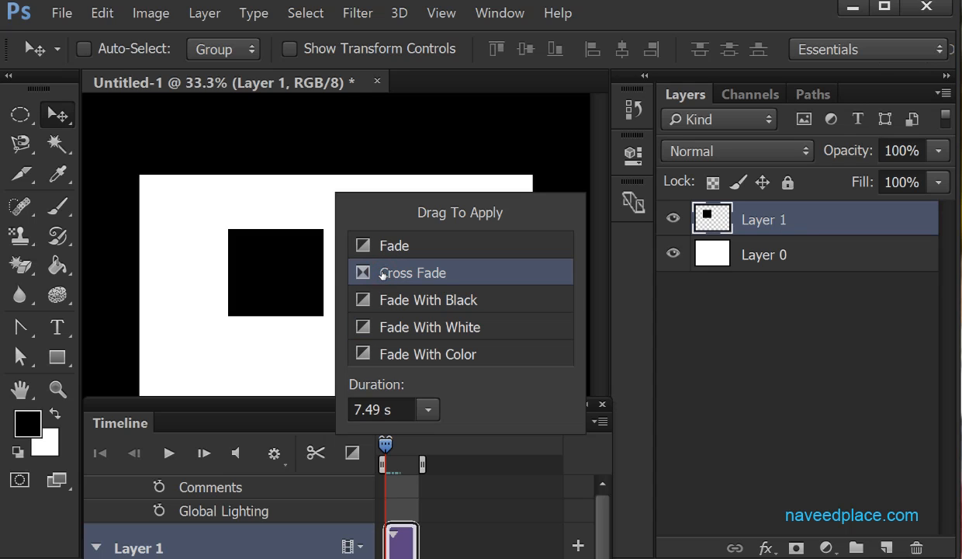
click(406, 272)
drag(392, 276, 383, 545)
drag(409, 274, 388, 545)
Raise the Timeline panel to expose the Layer 1 clip and apply the Fade With White transition to the clip's start.
drag(300, 402, 300, 344)
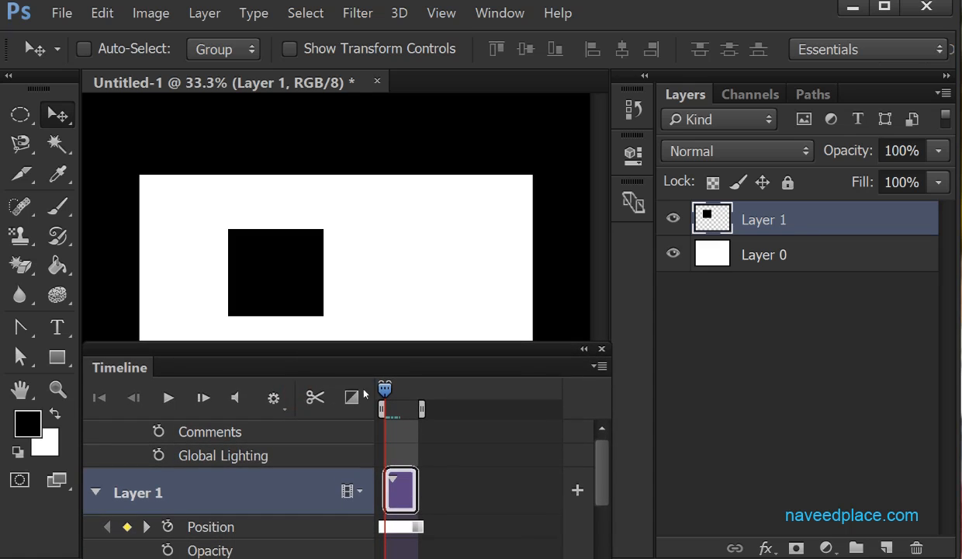
drag(385, 388, 419, 389)
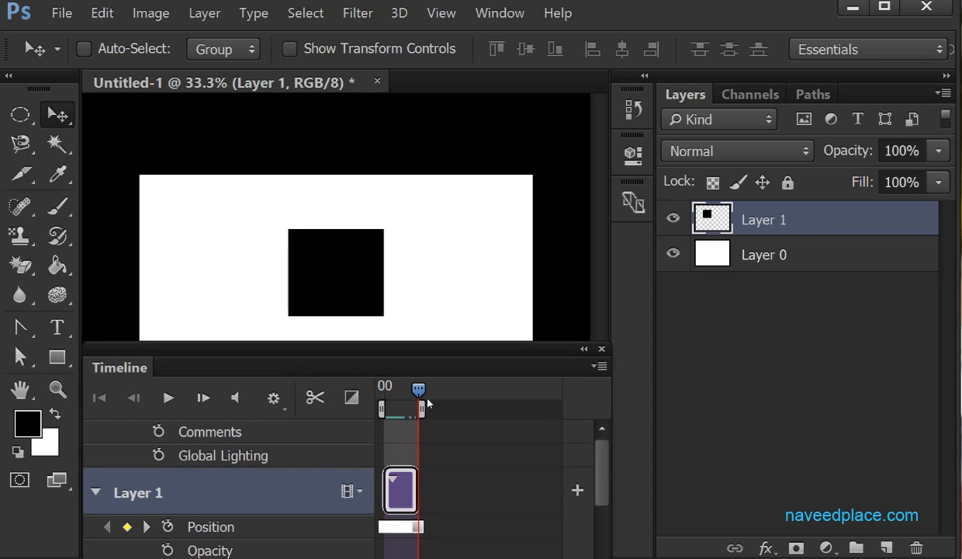
click(386, 395)
click(351, 397)
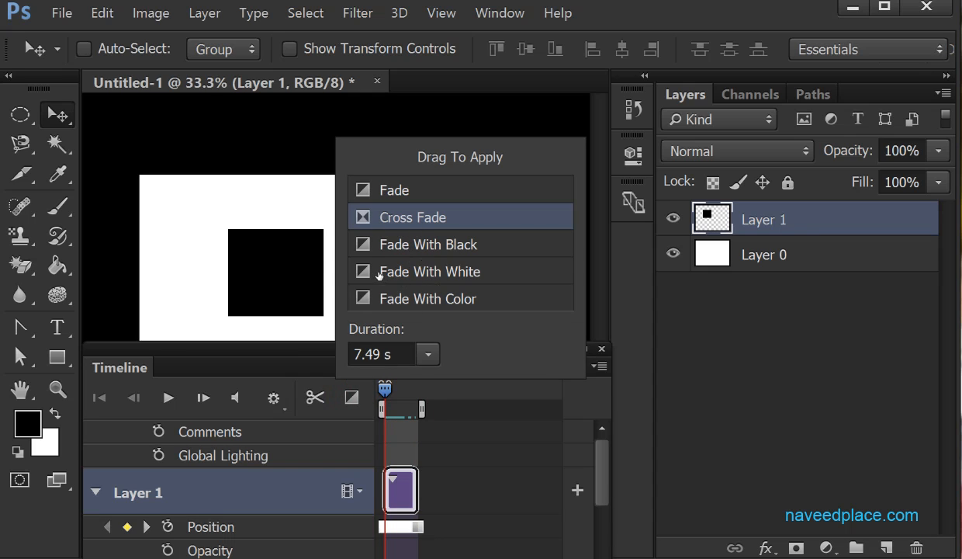
mouse_move(379, 274)
mouse_down()
mouse_move(350, 265)
mouse_move(357, 411)
mouse_move(385, 486)
mouse_up()
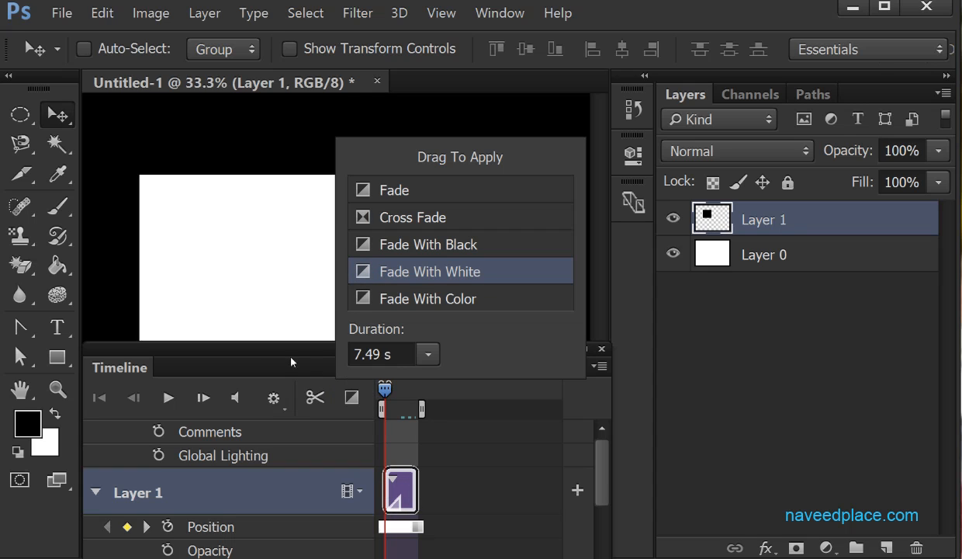
click(268, 345)
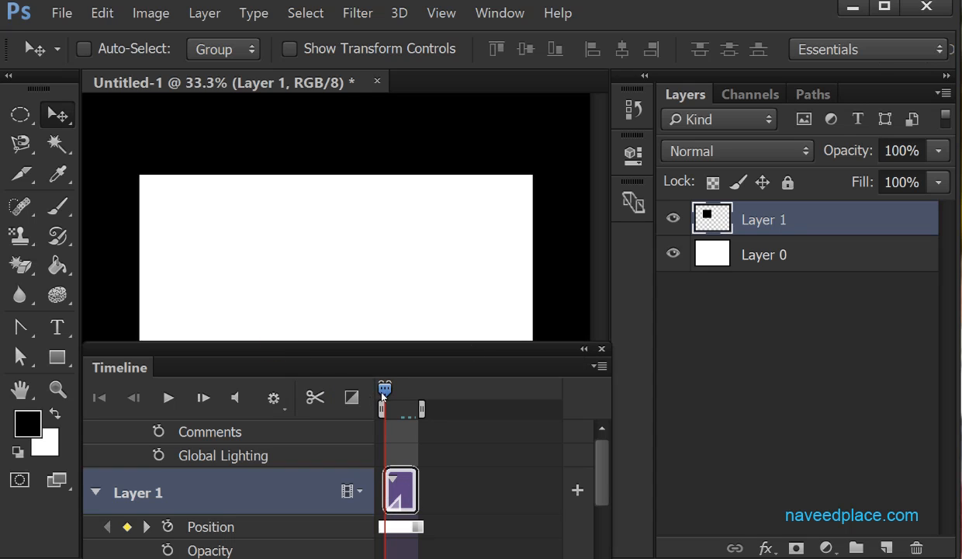
Keep the playhead at 0:00:00:00 and reposition the Timeline panel over the lower part of the canvas.
click(385, 389)
drag(390, 395, 382, 395)
mouse_move(385, 394)
mouse_down()
mouse_move(400, 395)
mouse_move(382, 392)
mouse_up()
drag(294, 355, 304, 233)
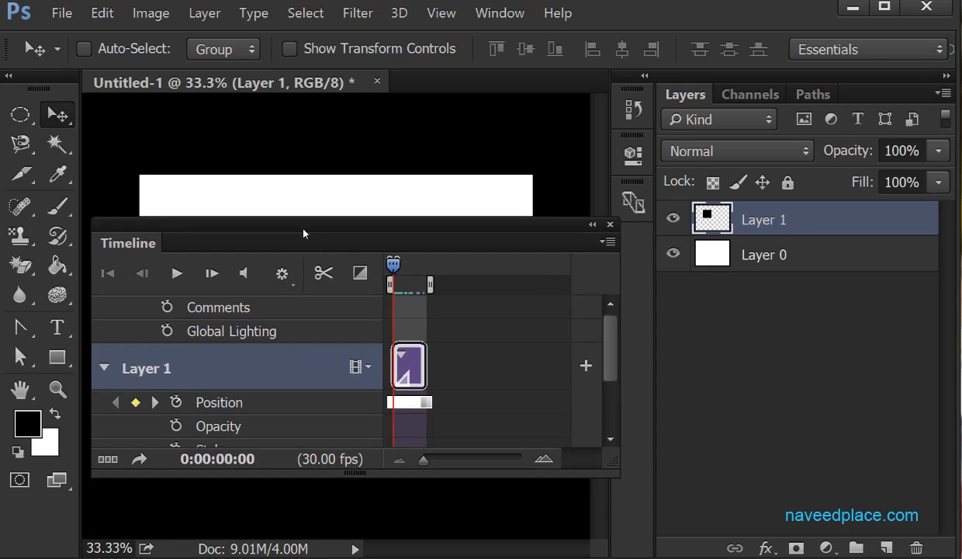
drag(440, 246, 437, 224)
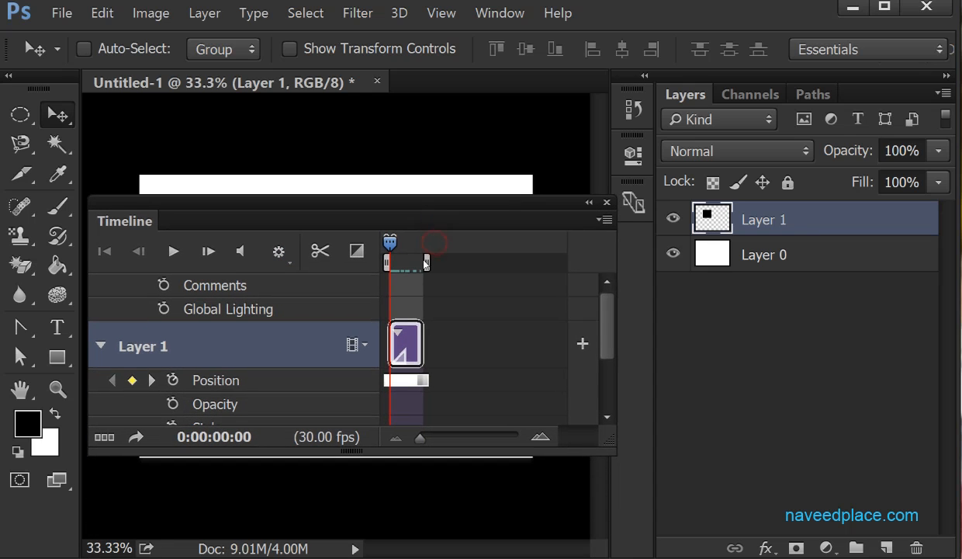
drag(391, 454, 389, 528)
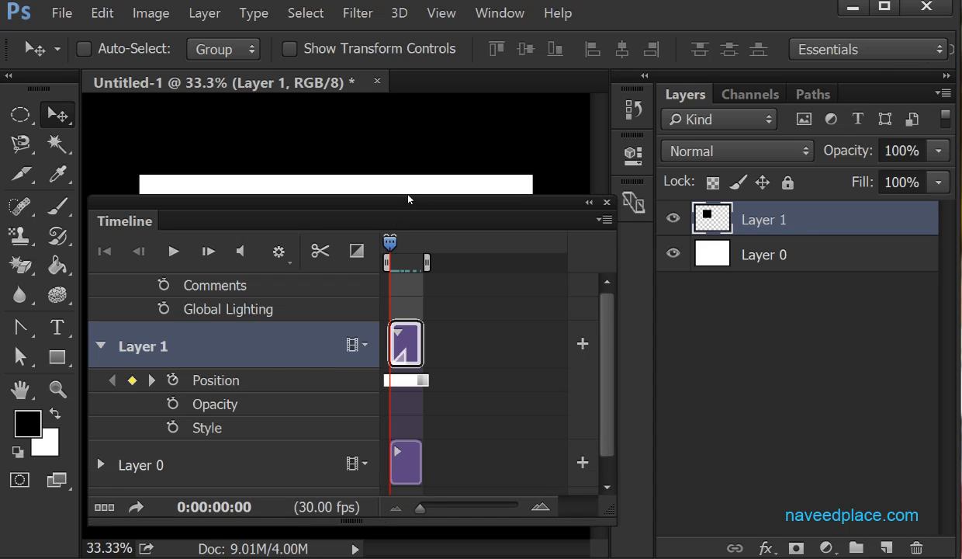
mouse_move(409, 225)
mouse_down()
mouse_move(409, 256)
mouse_move(409, 233)
mouse_up()
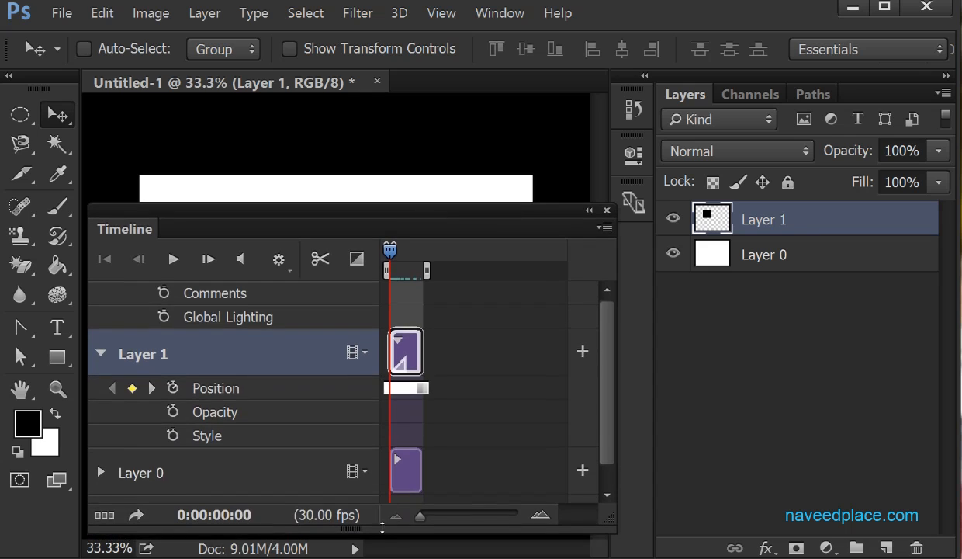
drag(380, 531, 381, 480)
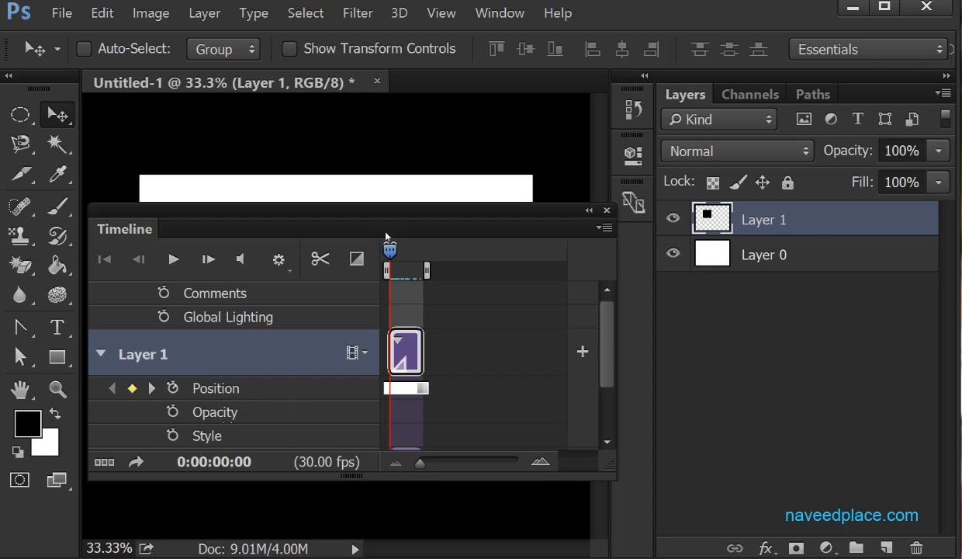
drag(386, 236, 397, 350)
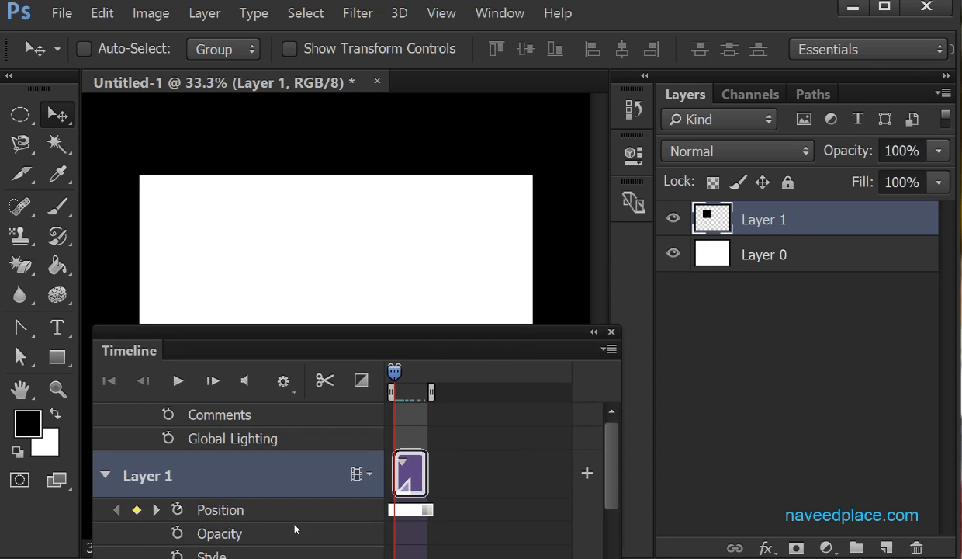
Play the animation from the start to preview the white fade on the square, stopping playback partway.
drag(394, 373, 374, 375)
click(179, 381)
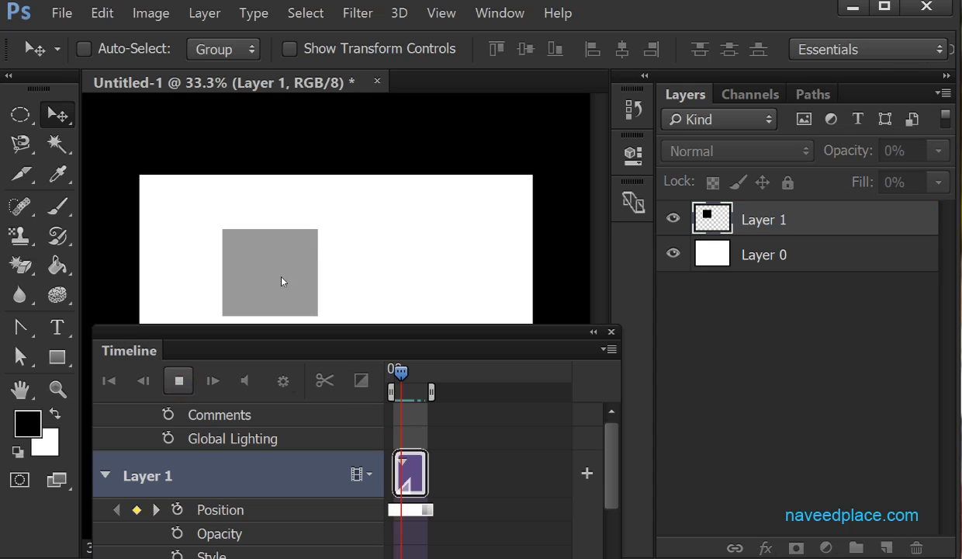
key(space)
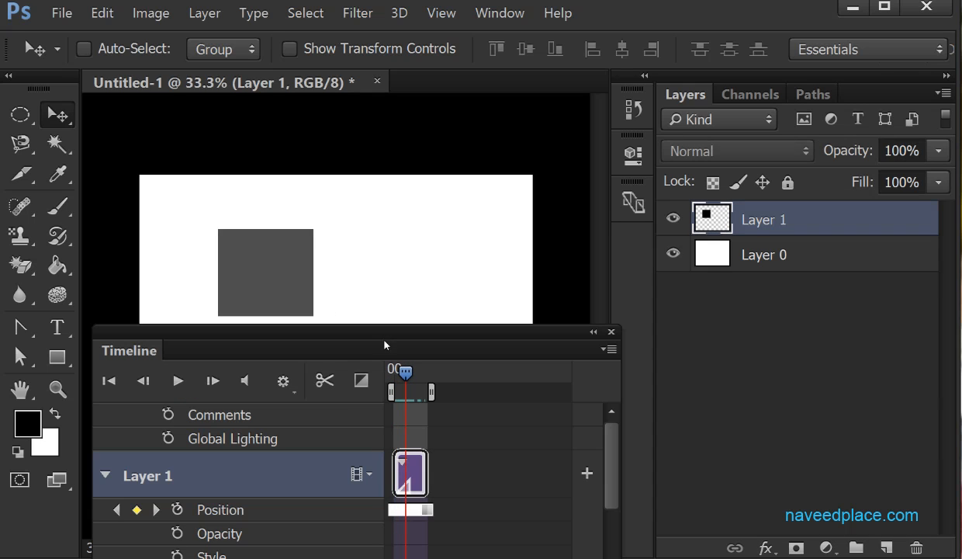
Apply the Fade With Color transition to the start of the Layer 1 clip and set the transition color to yellow ffdf08.
click(368, 378)
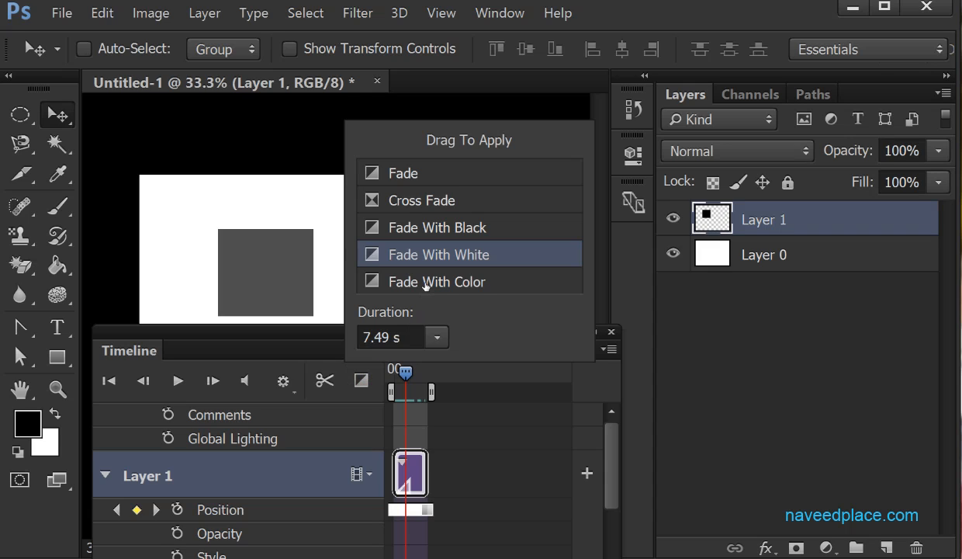
drag(426, 285, 388, 462)
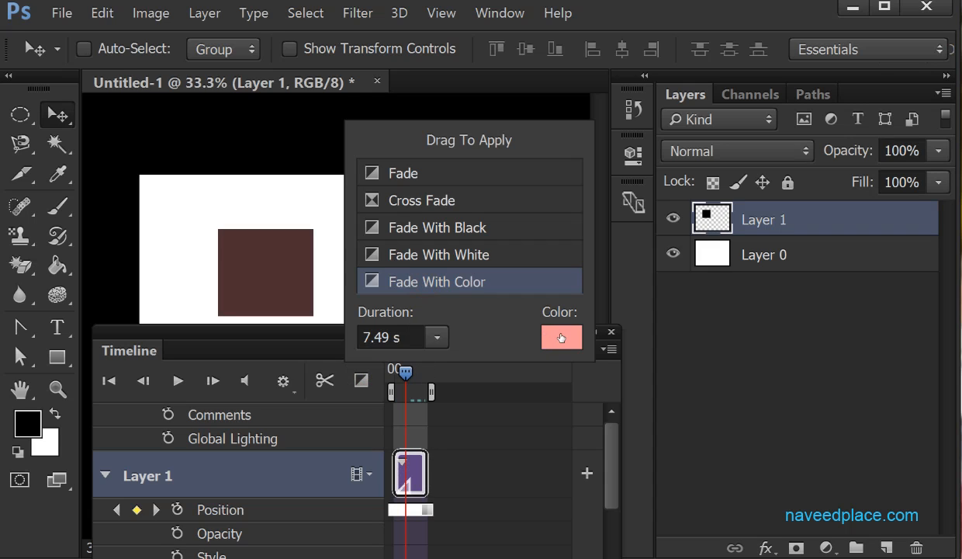
click(561, 336)
mouse_move(332, 252)
mouse_down()
mouse_move(307, 205)
mouse_move(128, 102)
mouse_move(143, 87)
mouse_move(195, 103)
mouse_move(407, 98)
mouse_move(250, 106)
mouse_move(162, 87)
mouse_up()
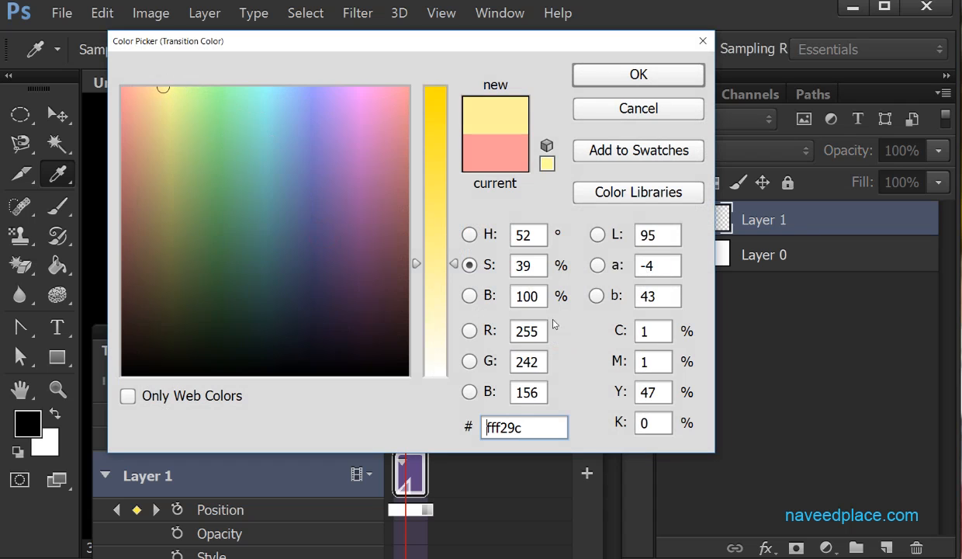
drag(439, 268, 444, 98)
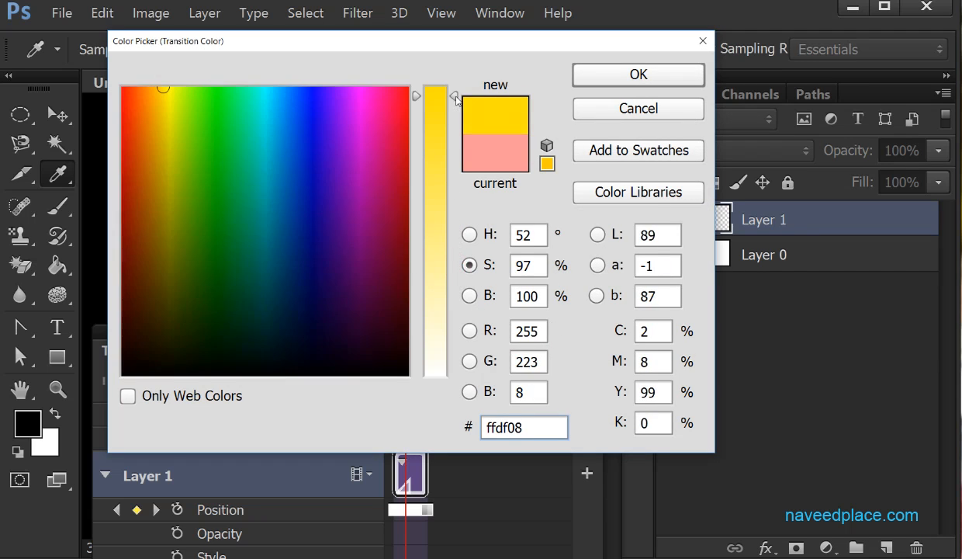
click(650, 80)
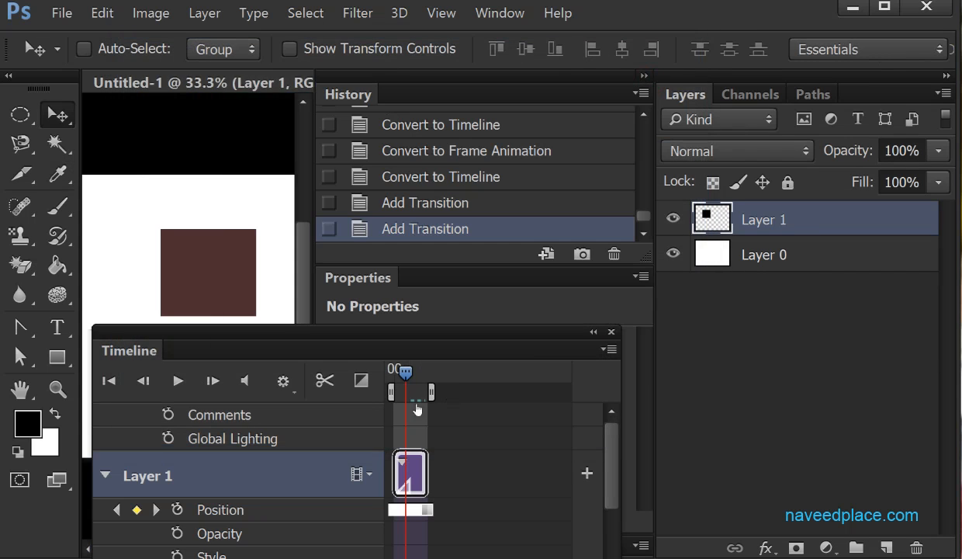
click(643, 76)
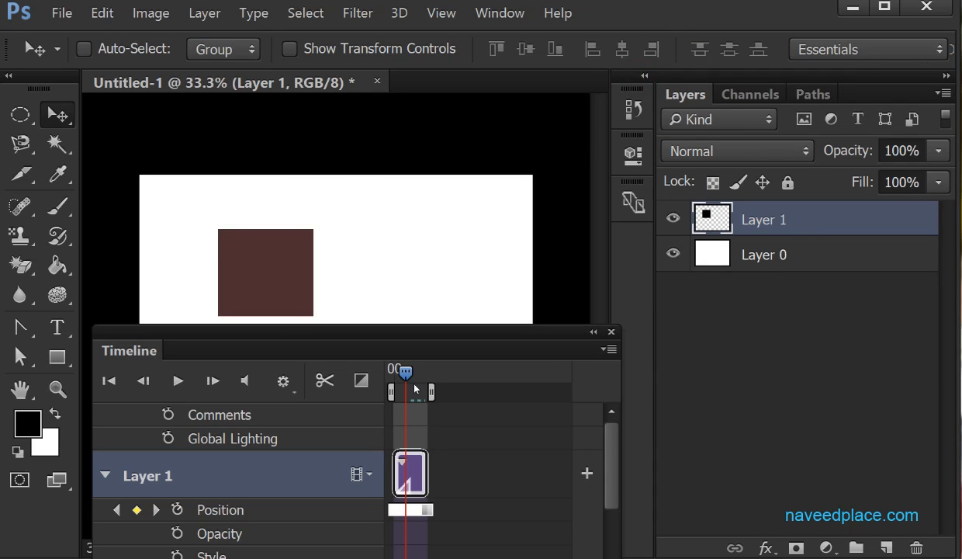
Play the animation briefly from the start to preview the color fade on the square, and return the playhead to the start.
drag(409, 378, 389, 377)
key(space)
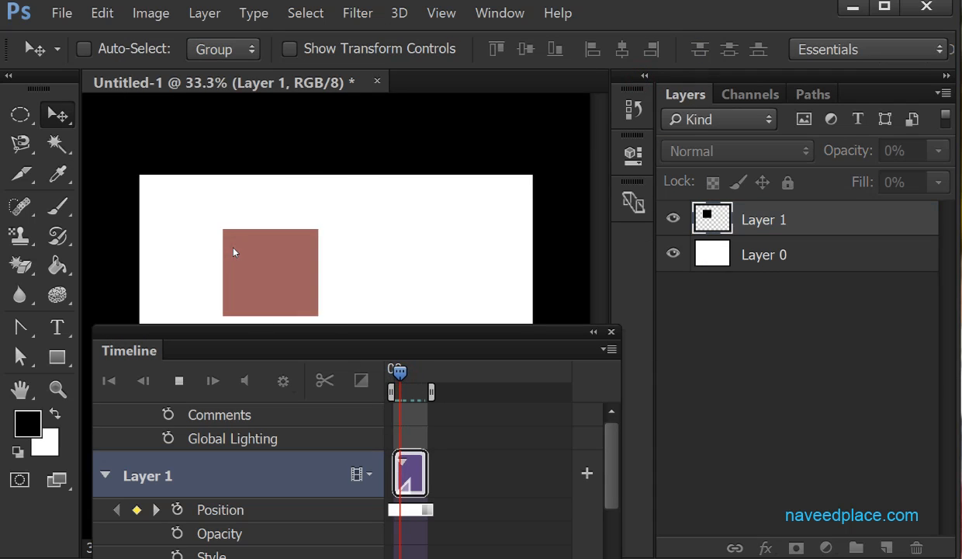
key(space)
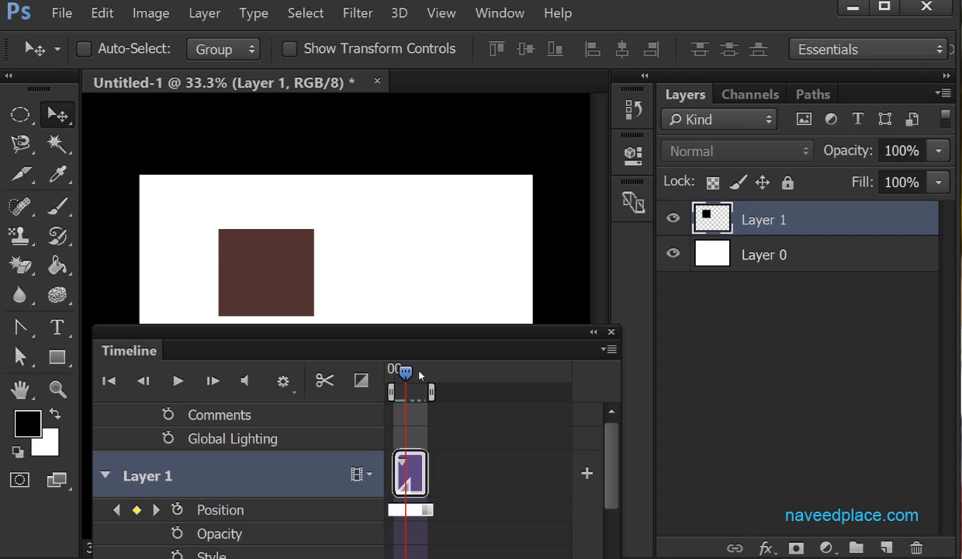
drag(419, 375, 390, 374)
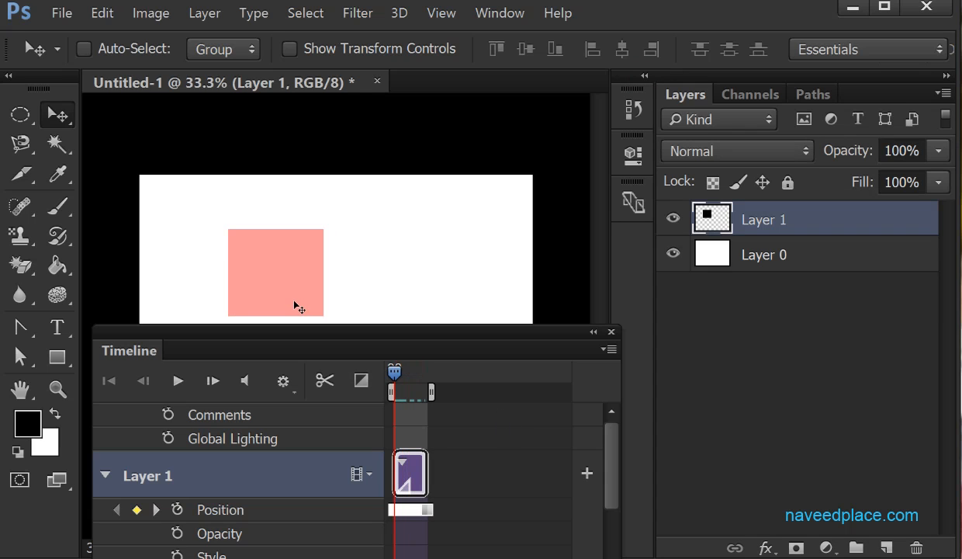
Review the Fade With Color transition settings, preview the animation from the start, and move the playhead to 0:00:02:25.
click(360, 380)
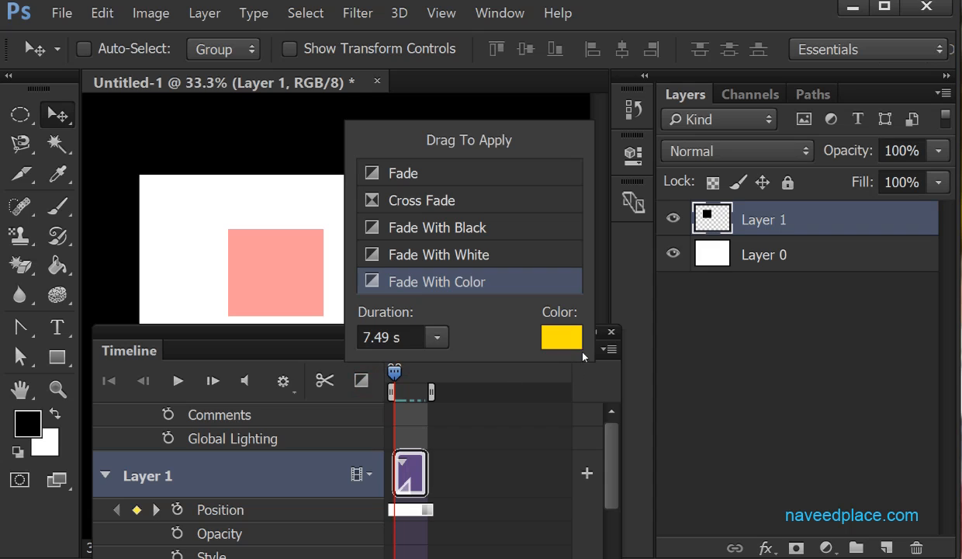
click(316, 296)
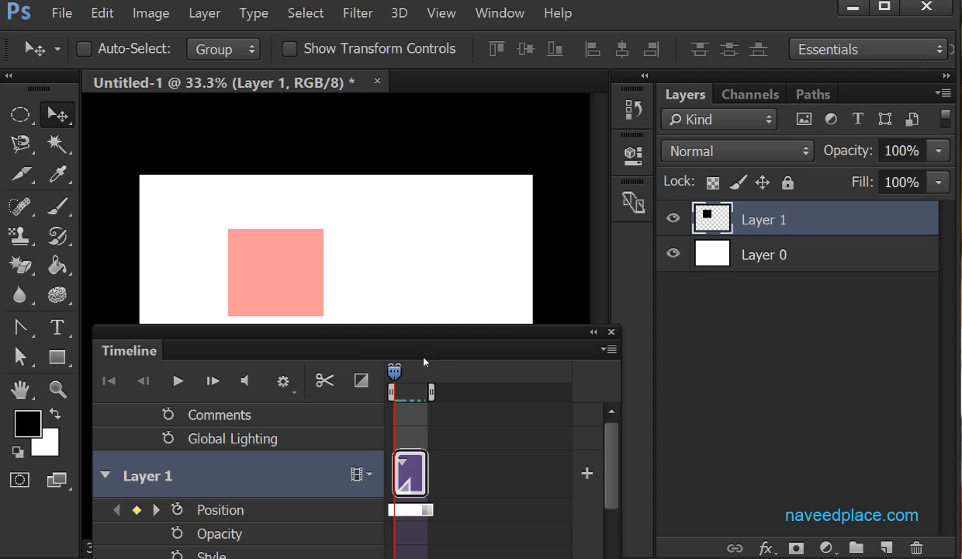
key(space)
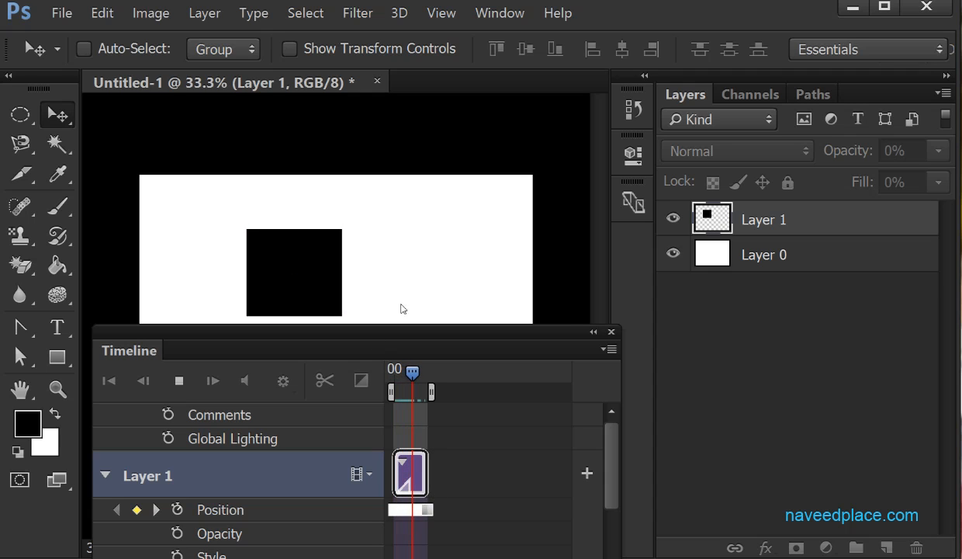
key(space)
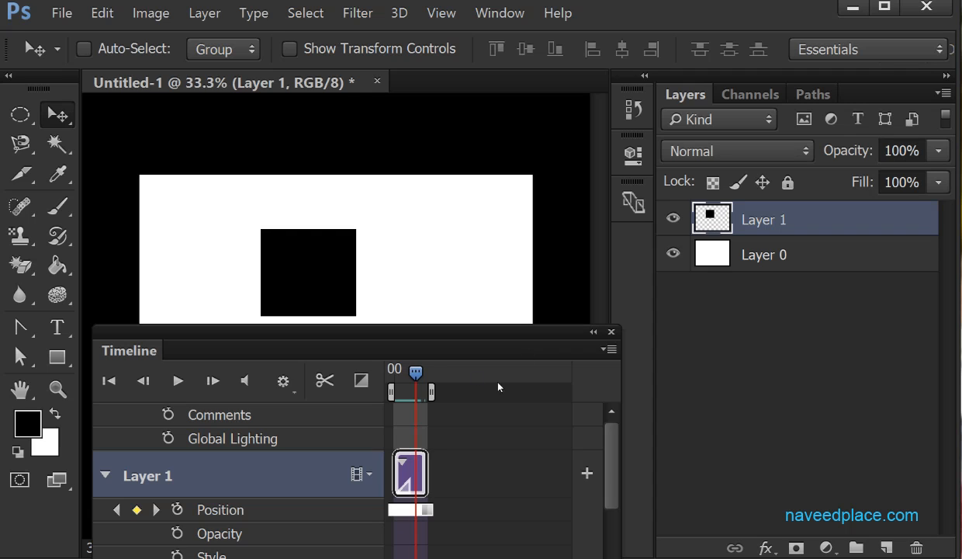
mouse_move(415, 380)
mouse_down()
mouse_move(387, 369)
mouse_move(415, 380)
mouse_up()
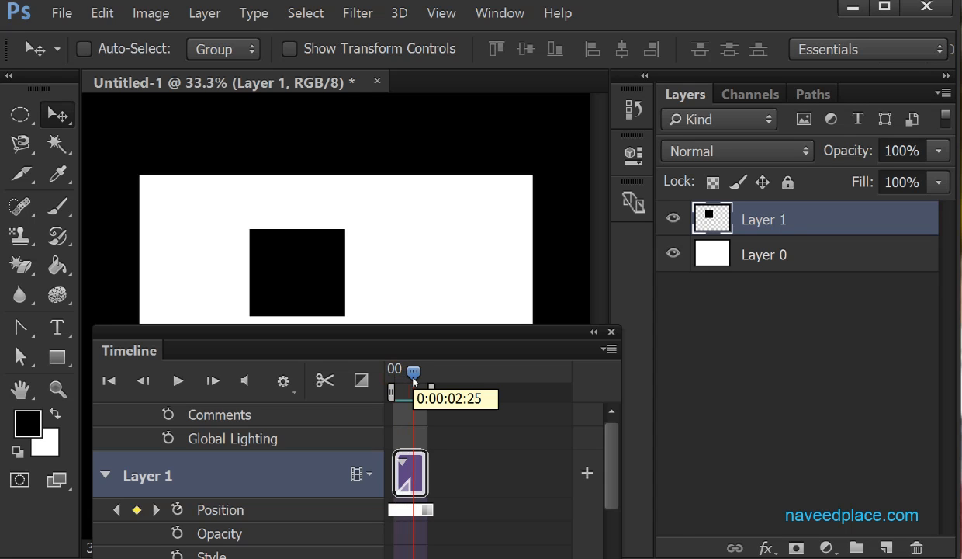
Collapse Layer 1's properties in the timeline, return to the first frame, advance one frame and briefly play the animation.
click(106, 474)
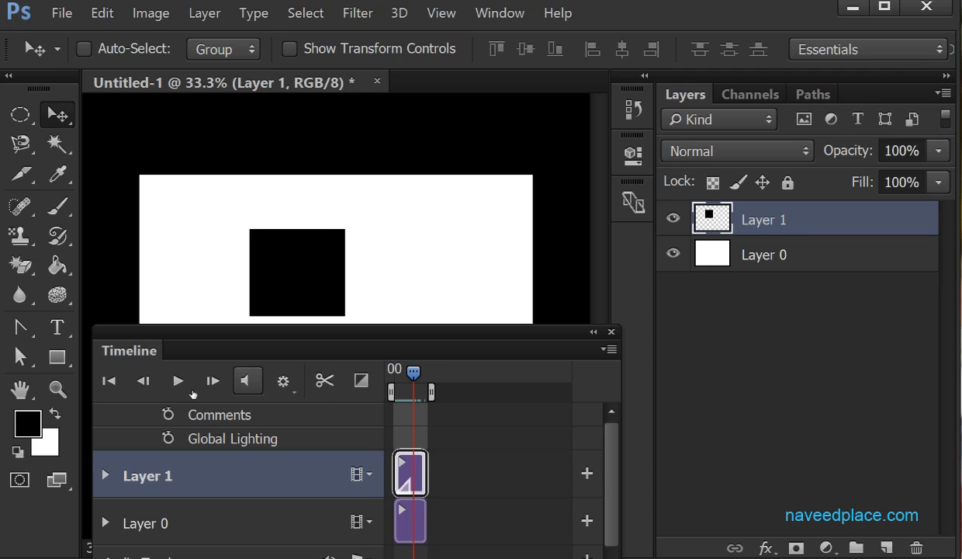
click(113, 381)
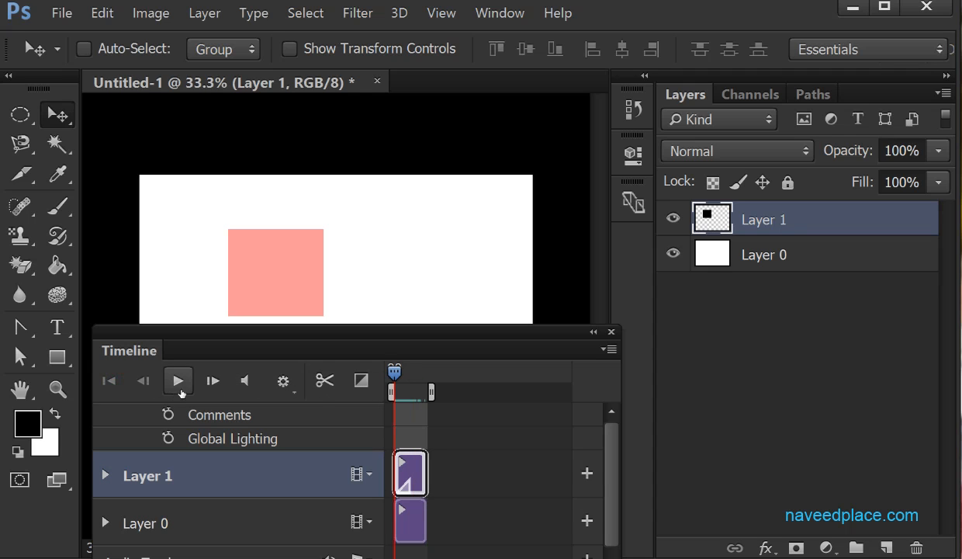
click(206, 385)
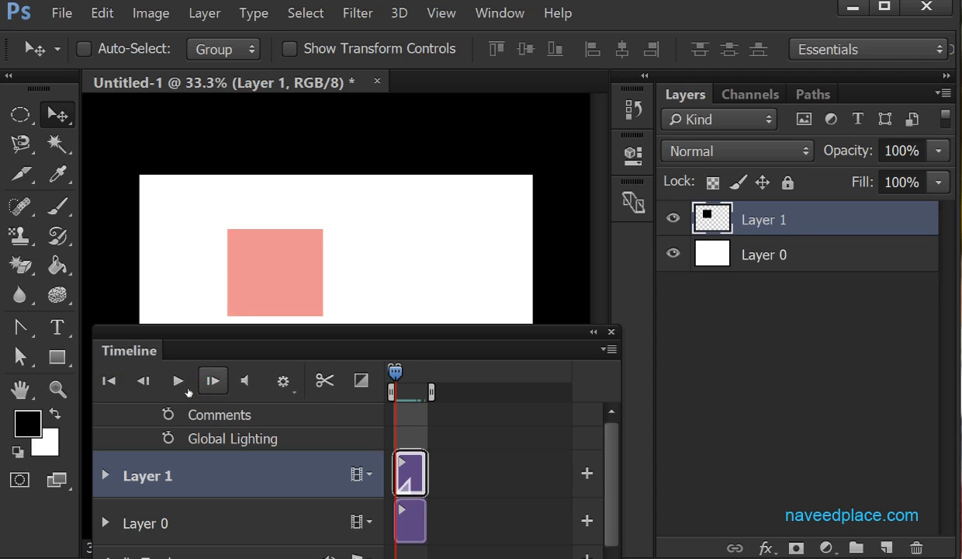
click(185, 385)
click(180, 382)
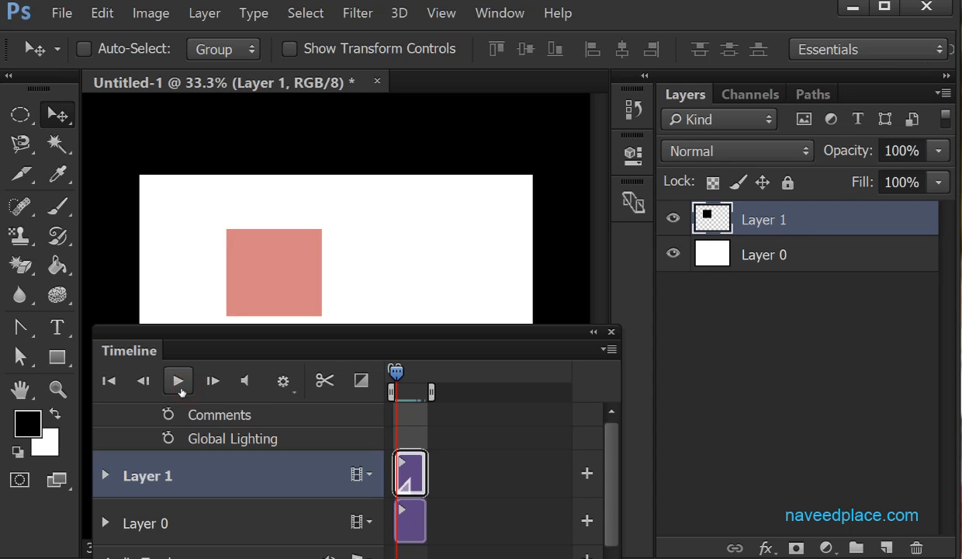
Turn on audio playback and Loop Playback, and test the loop by playing from near the end of the clips.
click(244, 384)
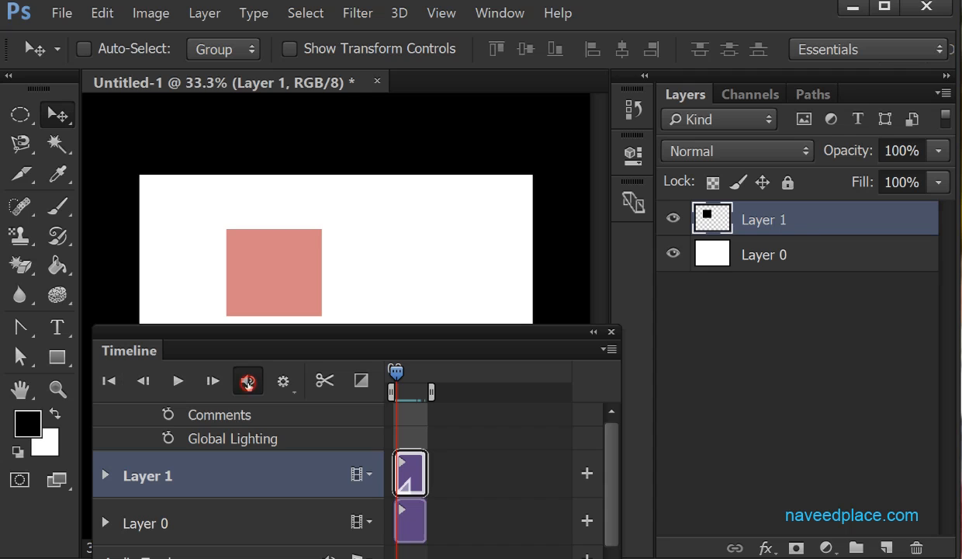
click(282, 385)
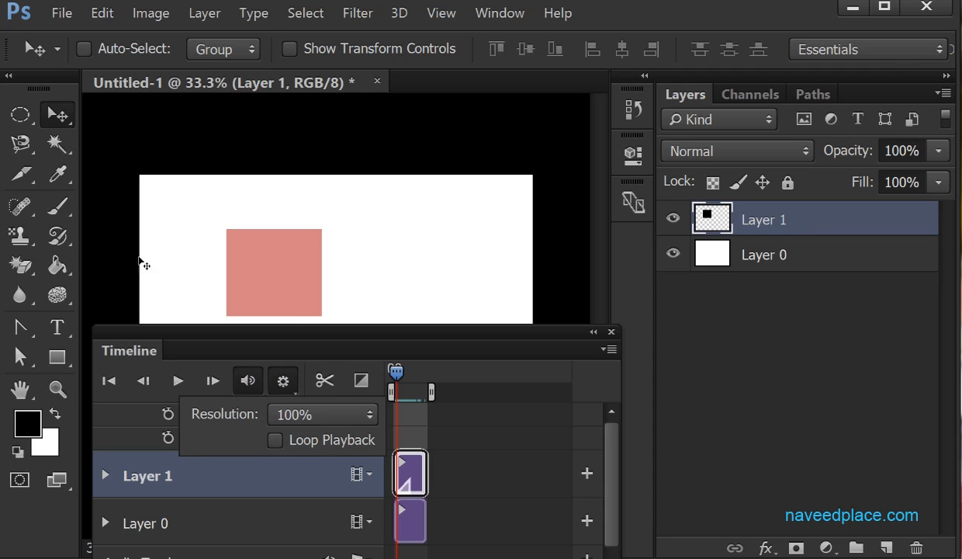
click(287, 442)
drag(395, 372, 425, 375)
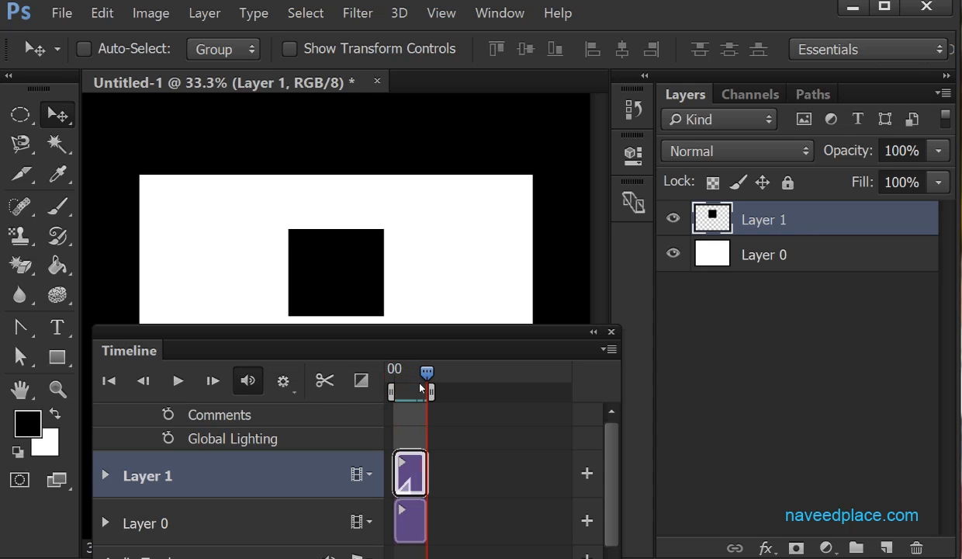
key(space)
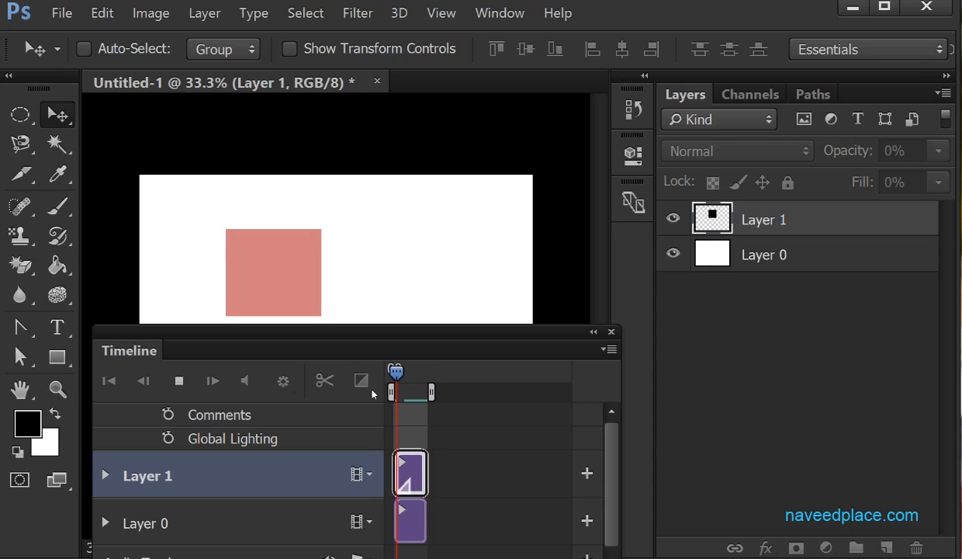
key(space)
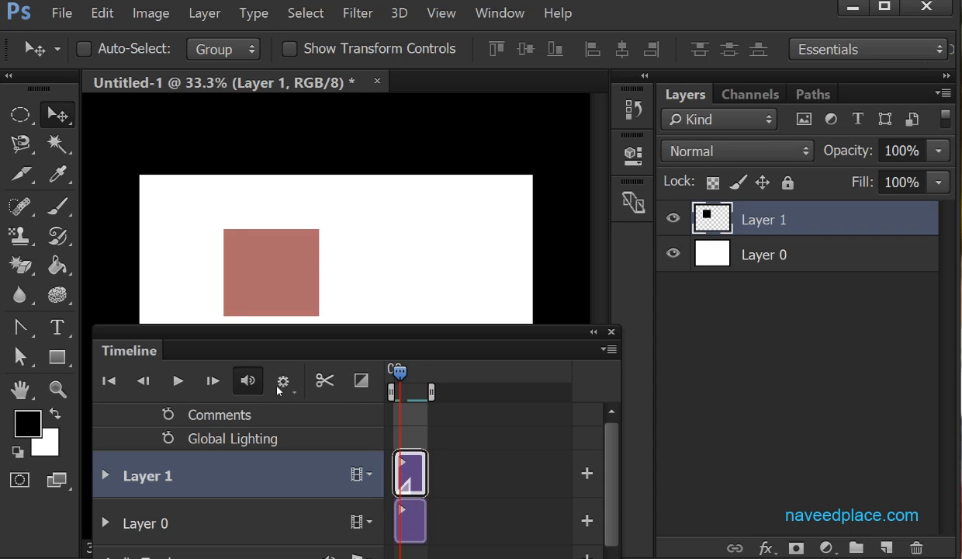
Toggle the Loop Playback option in the timeline's playback settings.
click(283, 380)
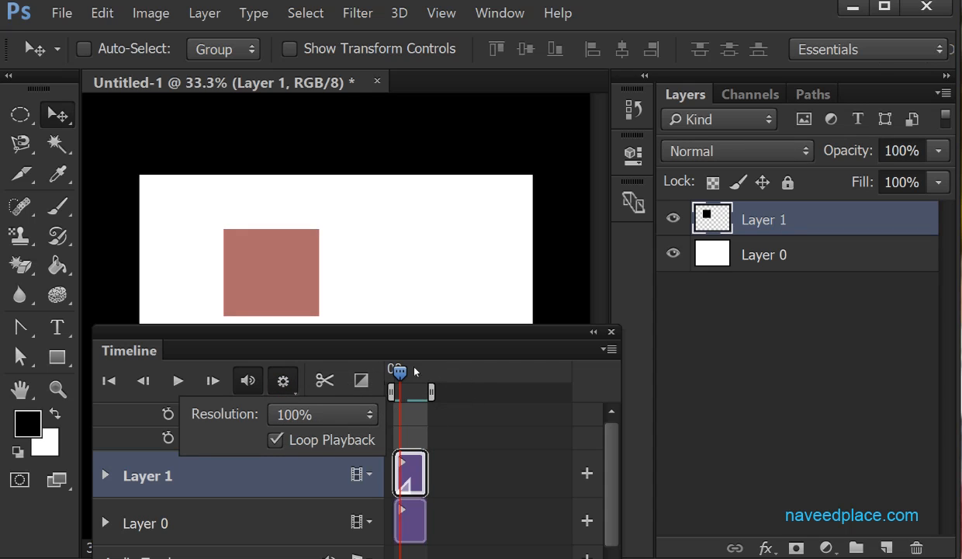
click(276, 440)
click(276, 440)
click(275, 440)
Raise and enlarge the Timeline panel to expose the audio track and time readout, and scrub the current time to 0:00:02:27.
drag(505, 335, 505, 227)
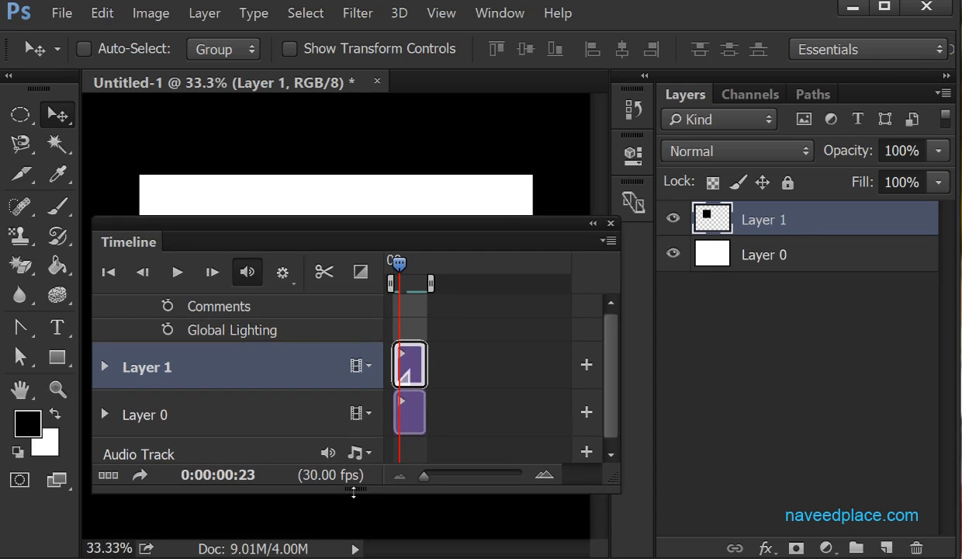
drag(354, 492, 342, 517)
drag(207, 500, 237, 501)
drag(403, 270, 405, 268)
drag(219, 501, 237, 501)
mouse_move(427, 500)
mouse_down()
mouse_move(490, 501)
mouse_move(412, 500)
mouse_up()
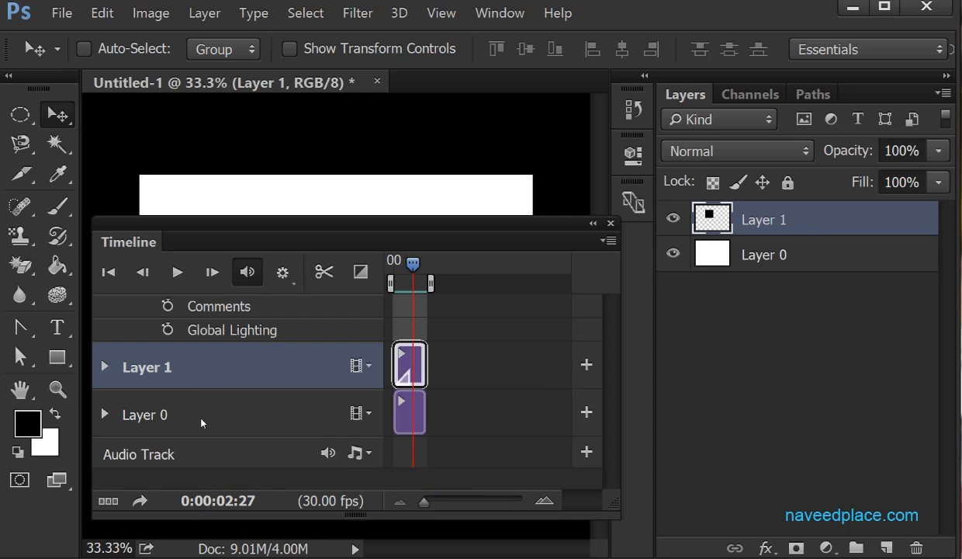
Open a timeline comment for the current frame, cancel it, and move the Timeline panel down to uncover part of the square.
click(168, 306)
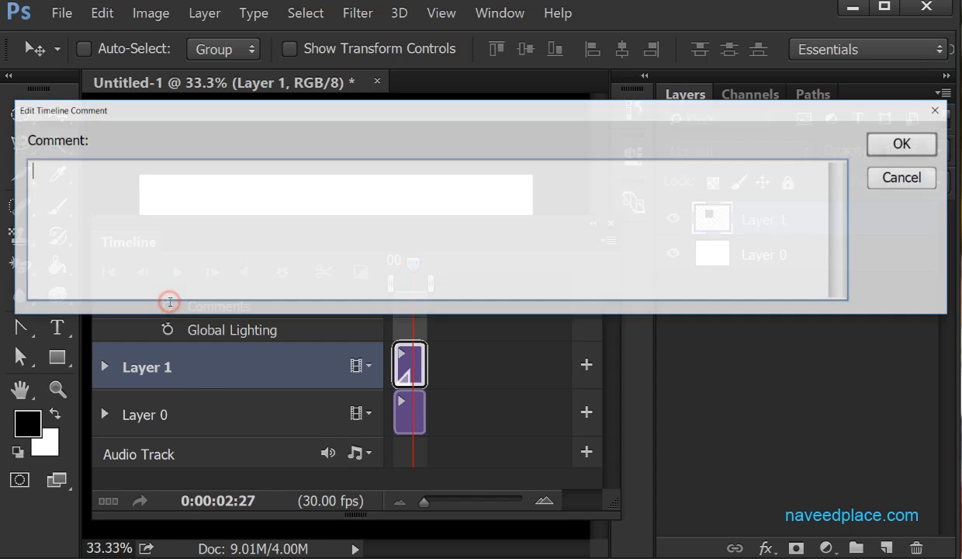
click(892, 177)
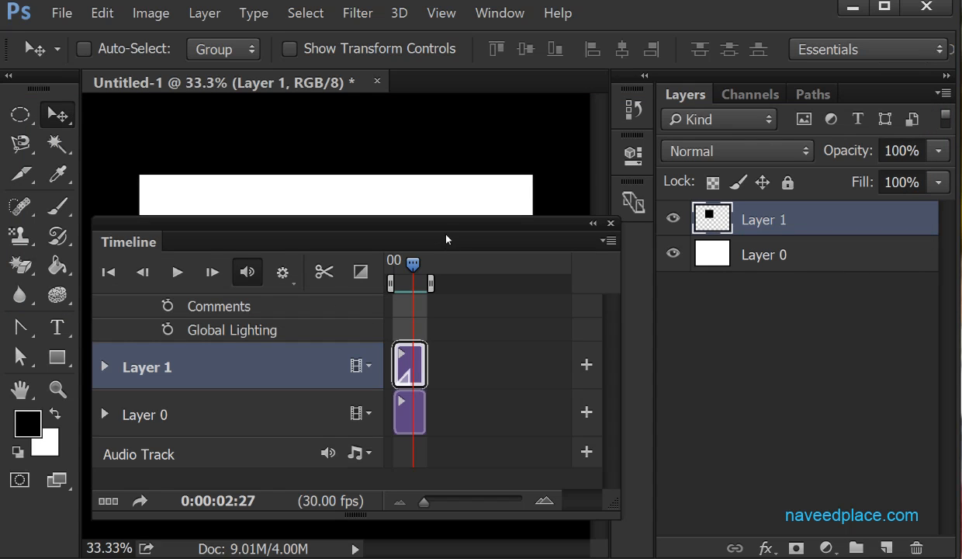
drag(438, 232, 415, 301)
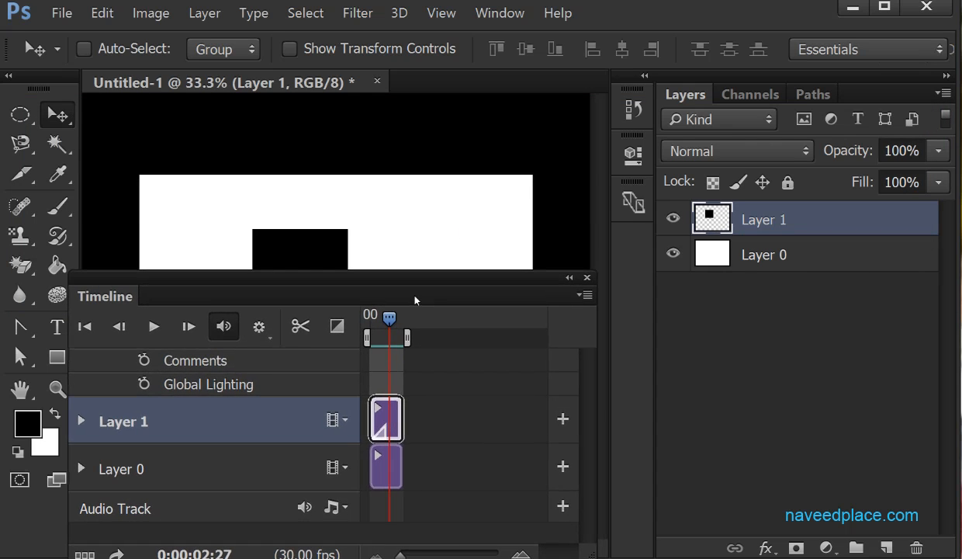